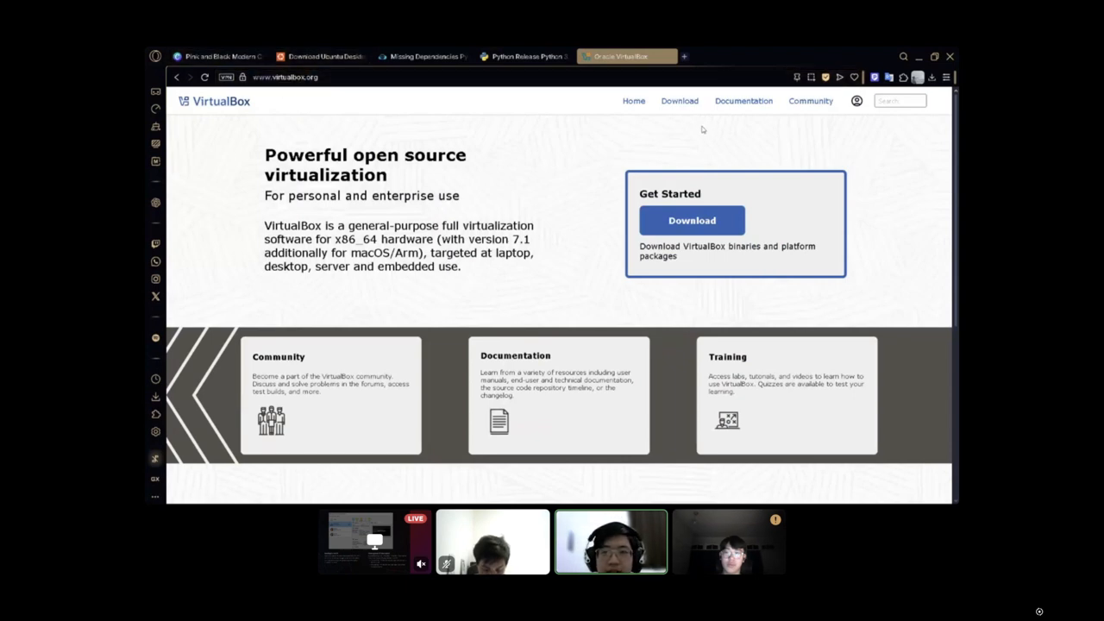
Go to VirtualBox's download page, find the Windows hosts package, and check the browser's recent downloads for the installer.
left_click(681, 102)
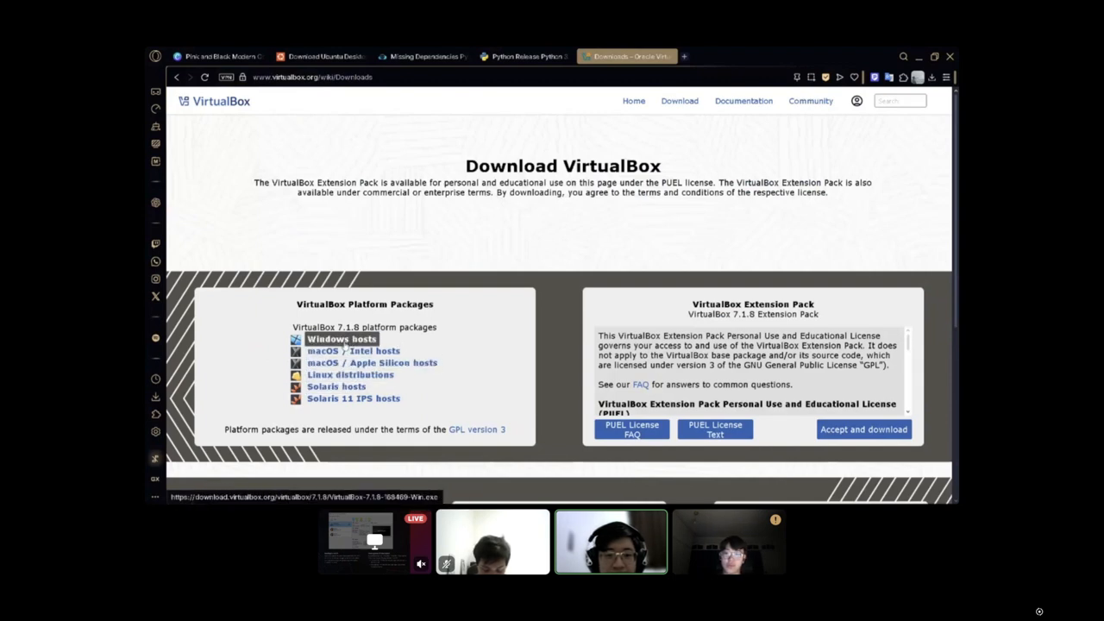
left_click(352, 345)
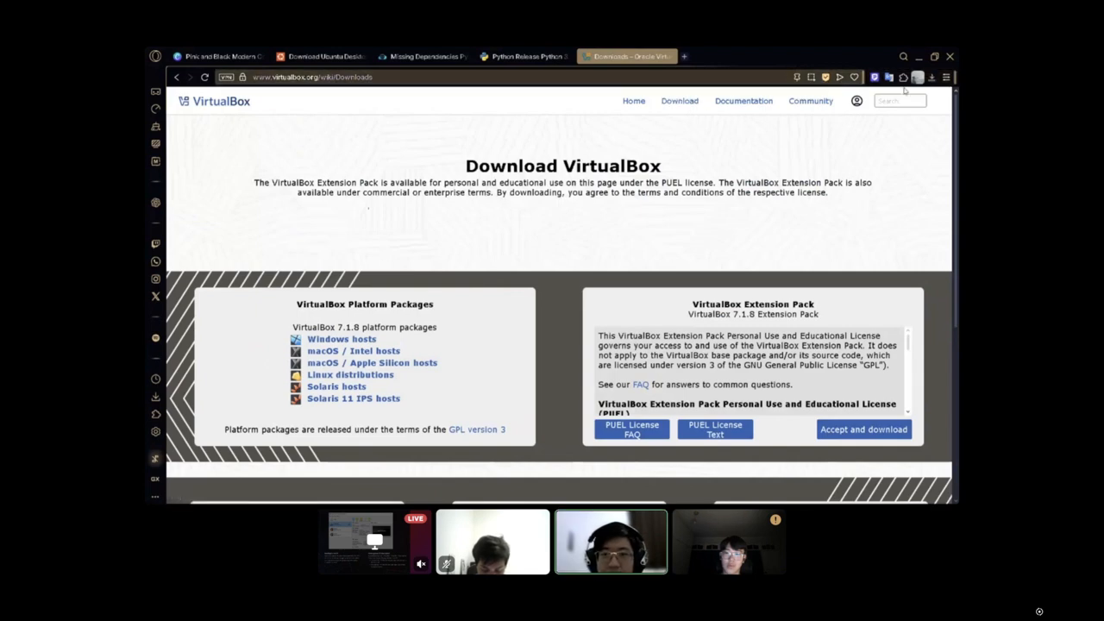
left_click(931, 78)
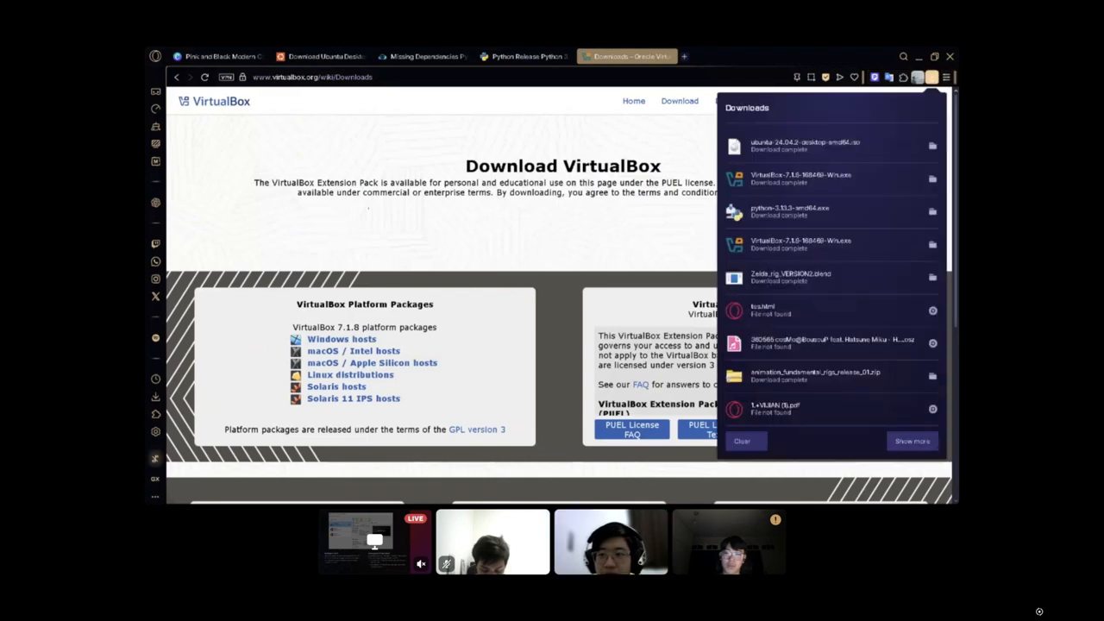
left_click(677, 217)
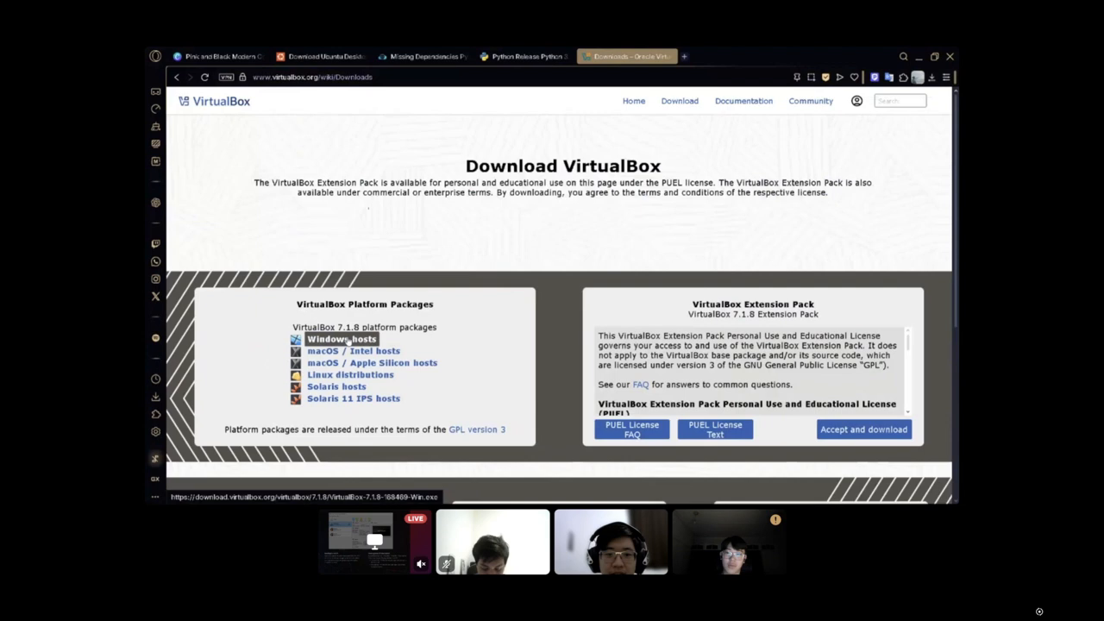
mouse_move(677, 502)
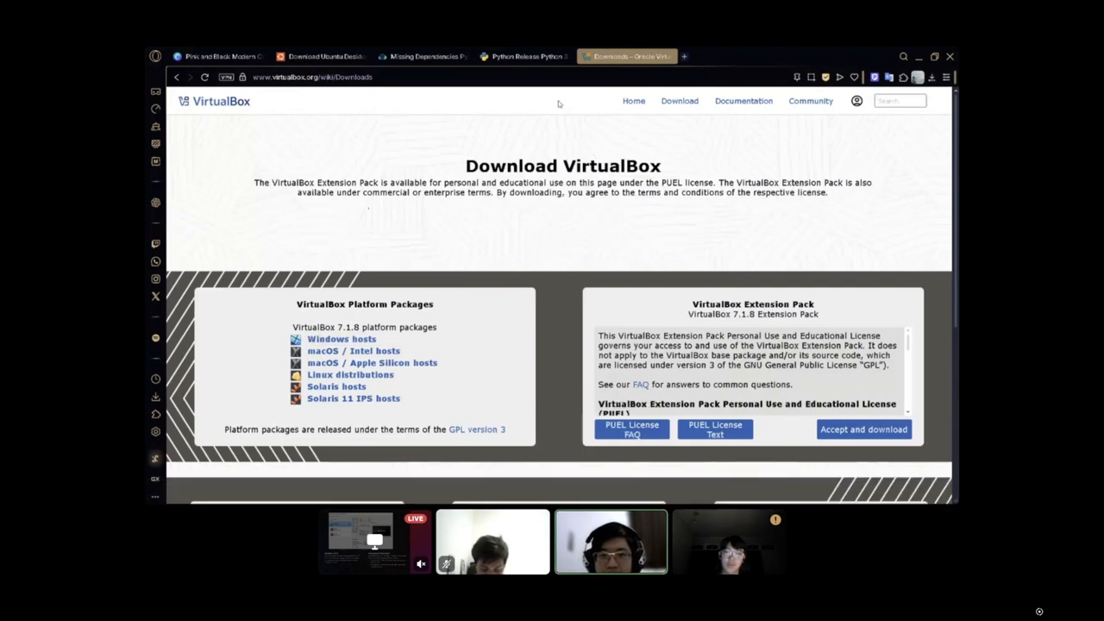
left_click(512, 279)
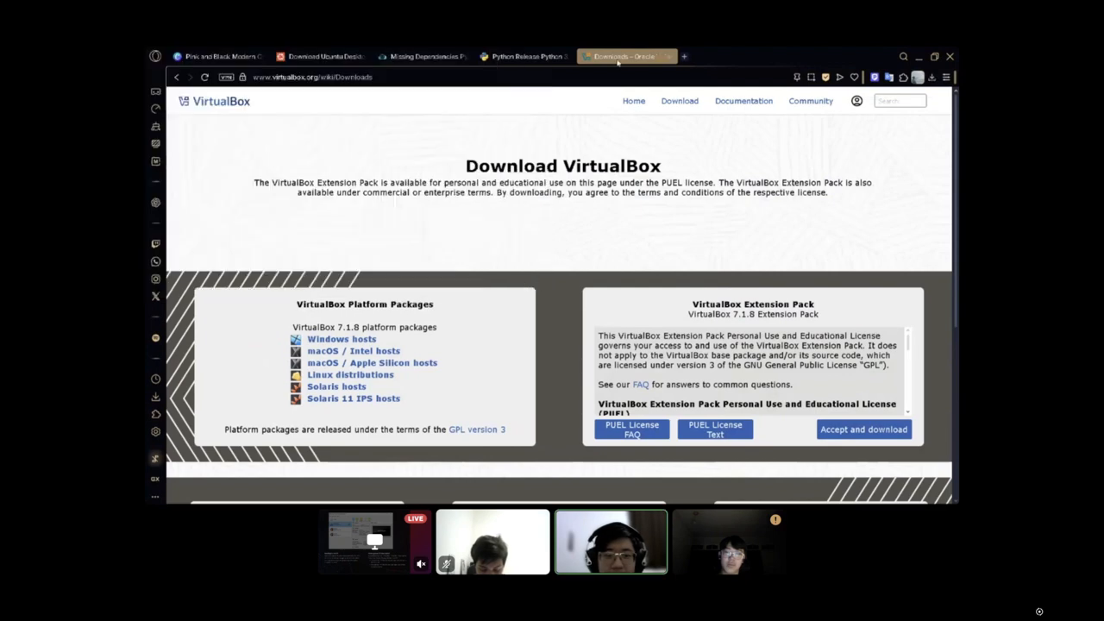
Review the KodeKloud thread's opening post about the Missing Dependencies Python Core / win32api error in the VirtualBox installer.
left_click(440, 50)
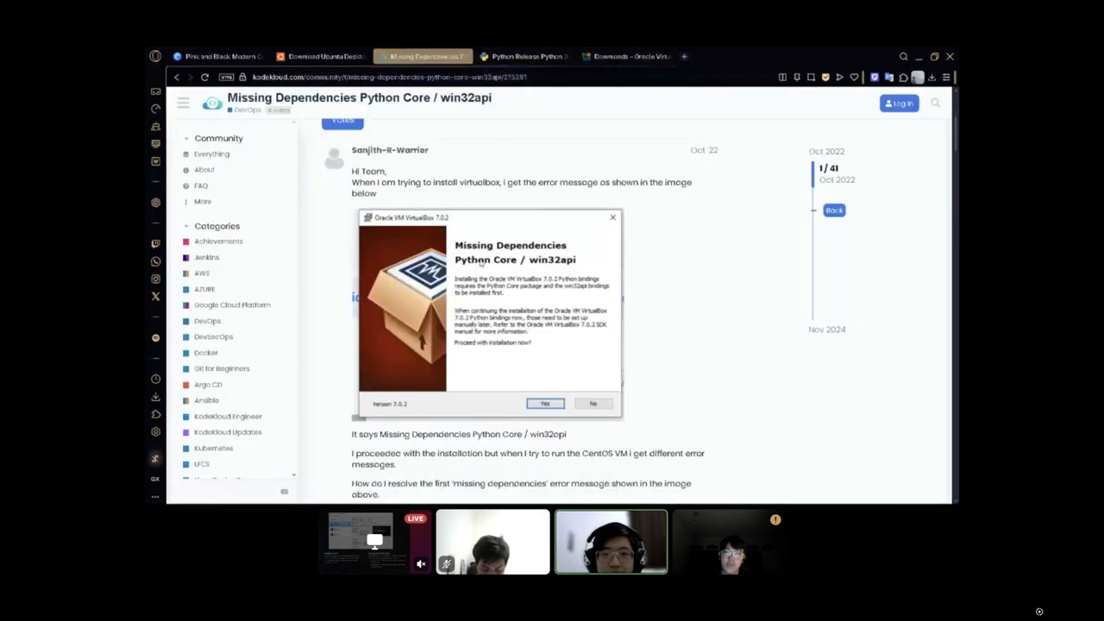
scroll(498, 234, "up", 3)
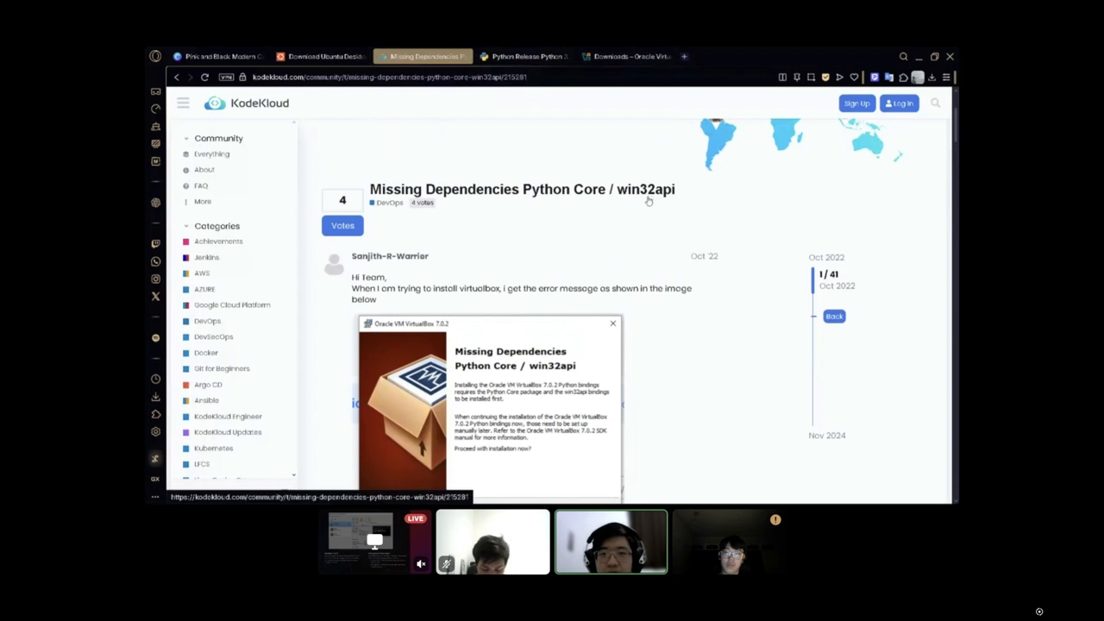
scroll(685, 222, "down", 4)
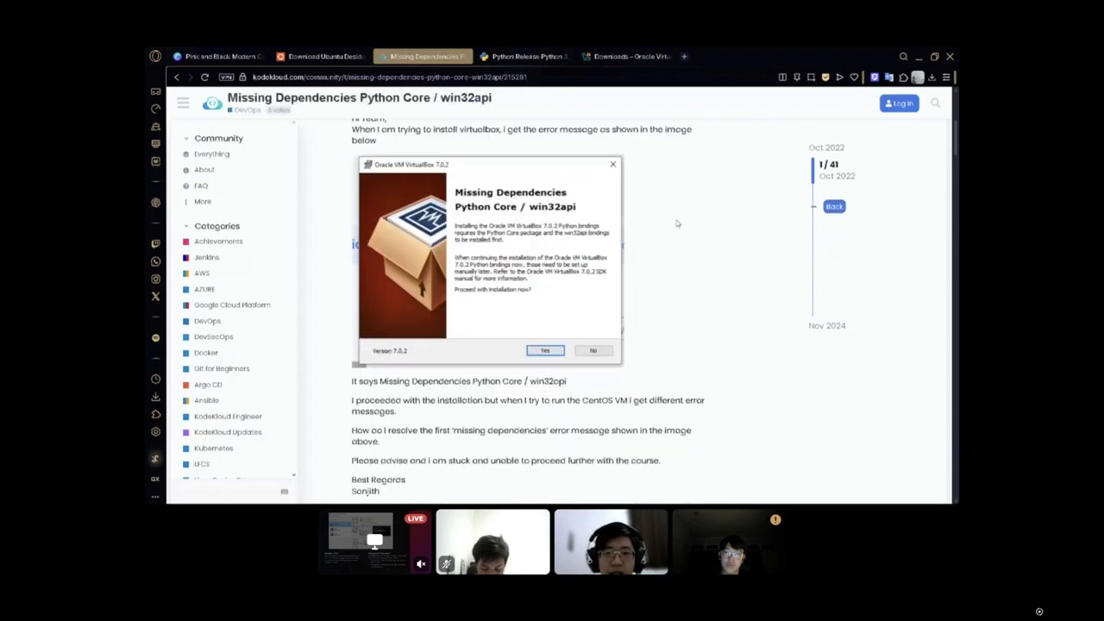
scroll(573, 261, "up", 1)
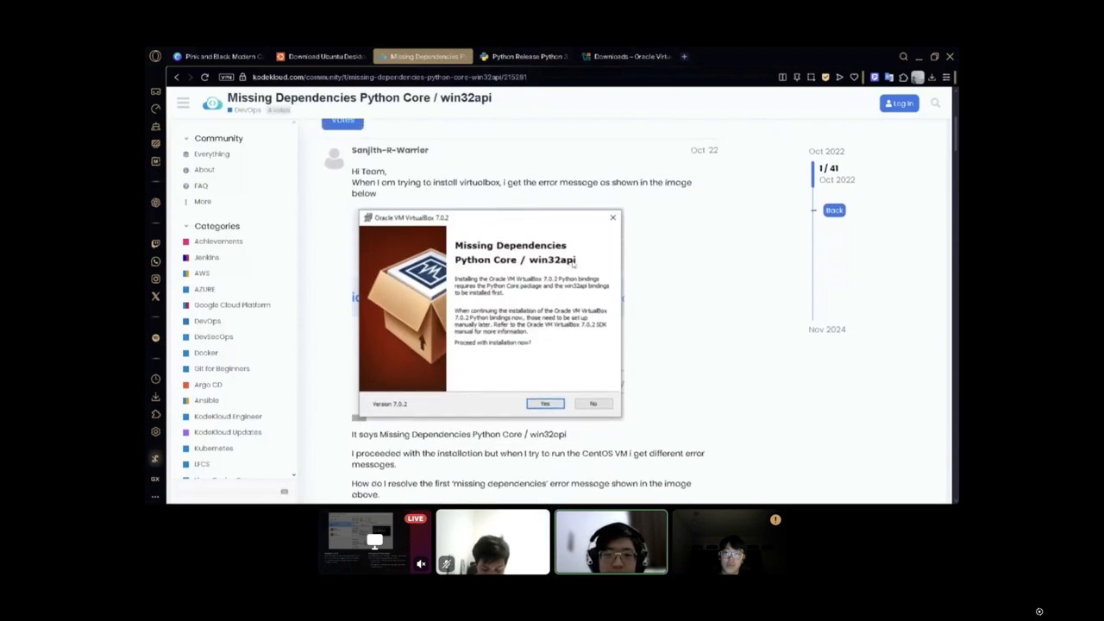
Examine the Python 3.13.3 release page, highlighting the version number and finding Windows installer (64-bit) among its files.
left_click(507, 58)
scroll(354, 211, "up", 5)
scroll(355, 210, "up", 10)
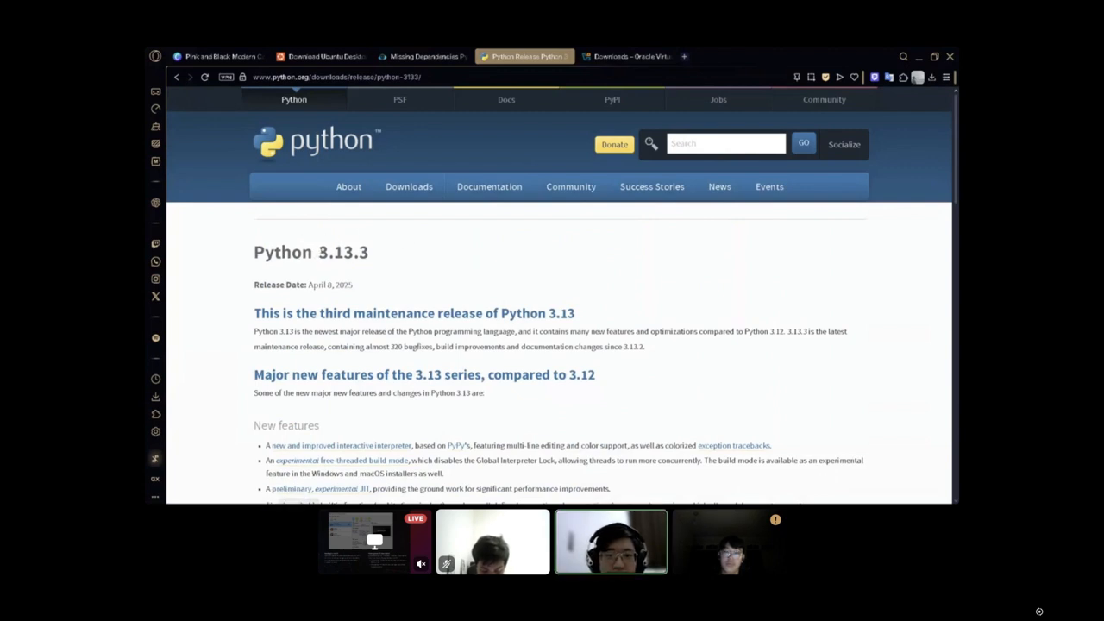
left_click_drag(318, 252, 370, 252)
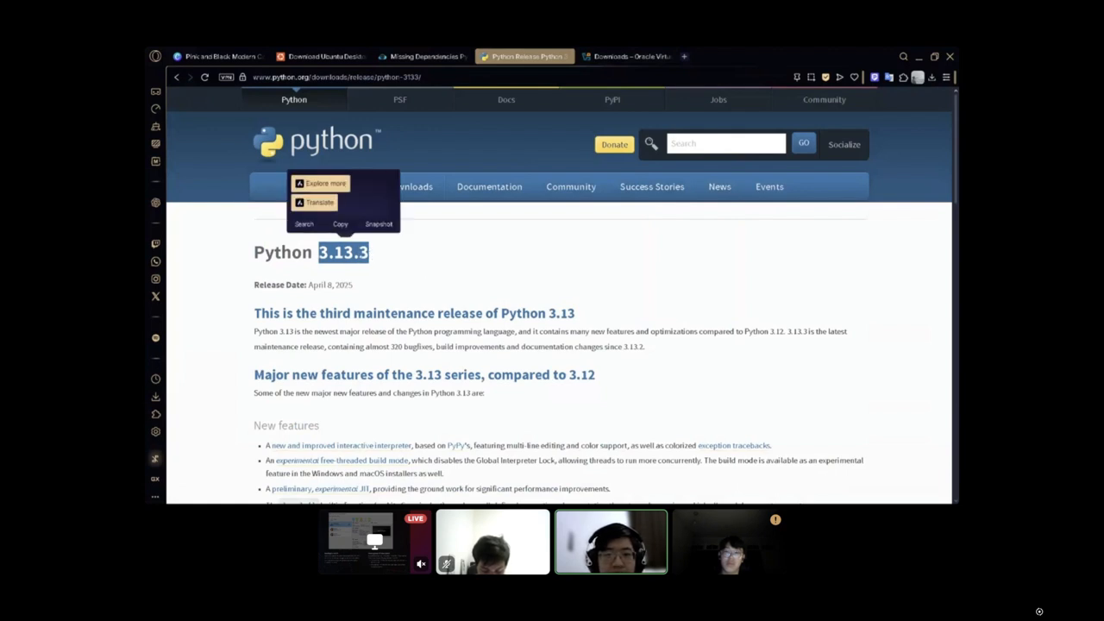
left_click(498, 260)
scroll(448, 250, "down", 3)
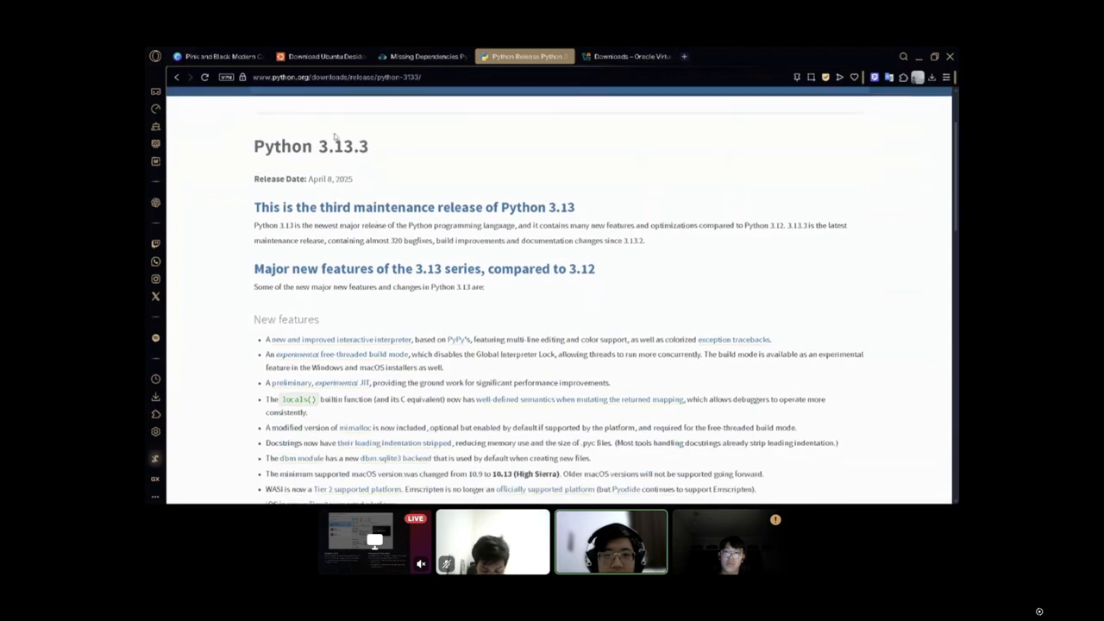
scroll(443, 222, "down", 12)
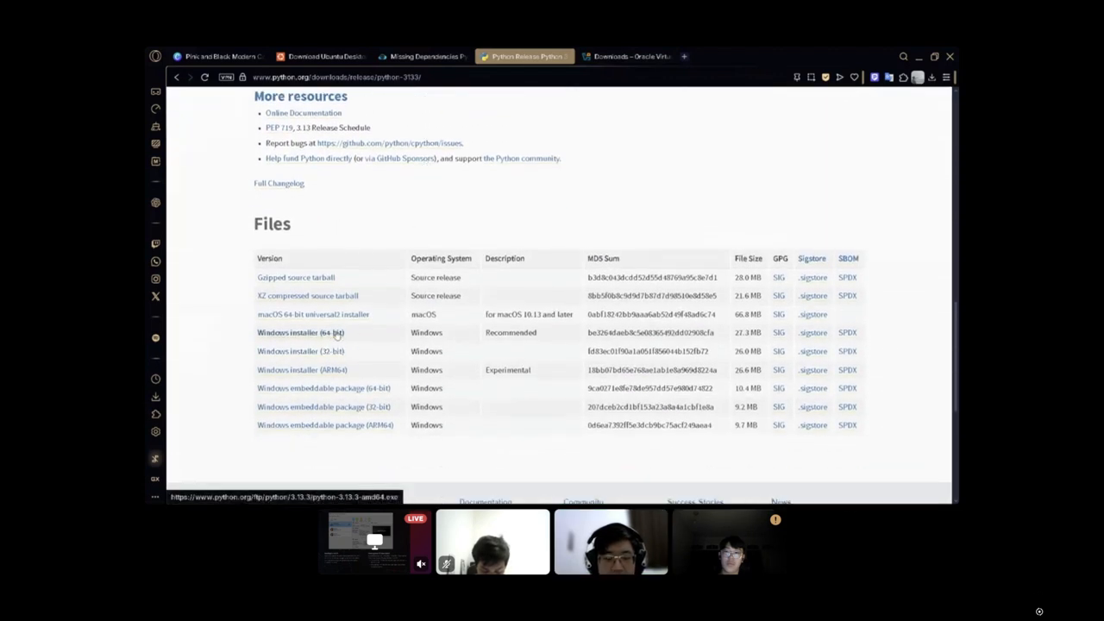
scroll(447, 156, "up", 4)
scroll(337, 442, "down", 3)
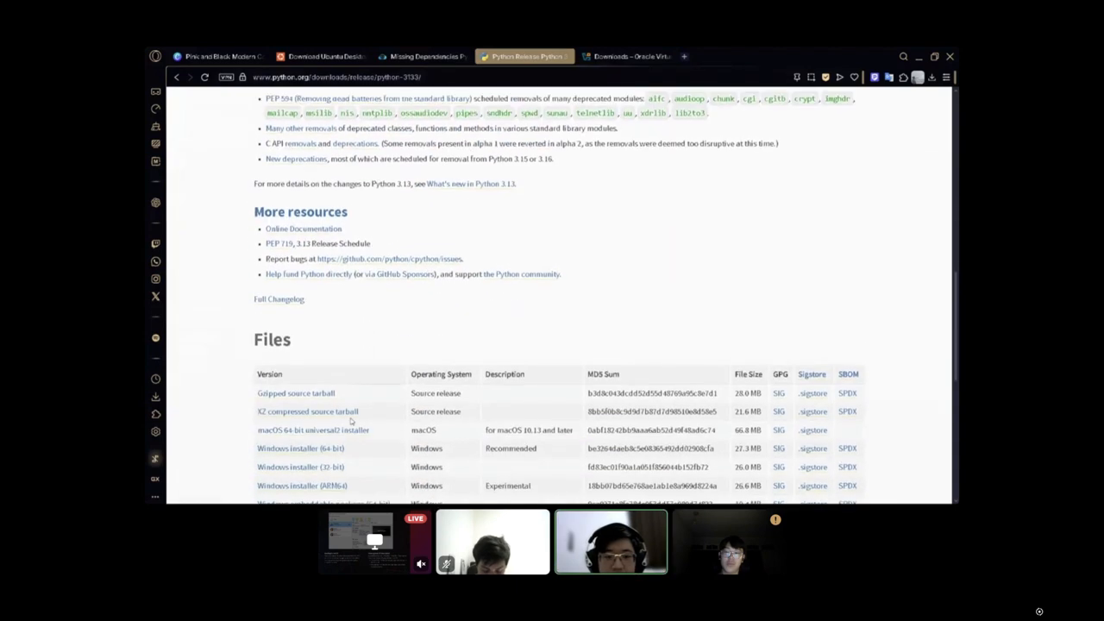
Switch to File Explorer, point out python-3.13.3-amd64.exe in the Downloads folder, and minimise the window.
left_click(613, 492)
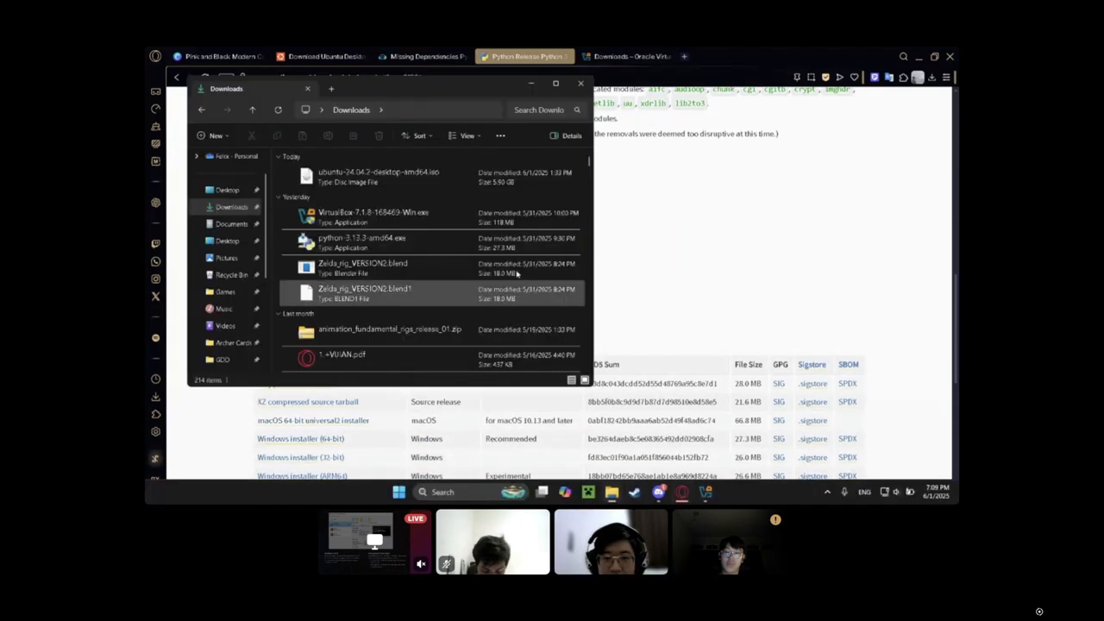
left_click(370, 241)
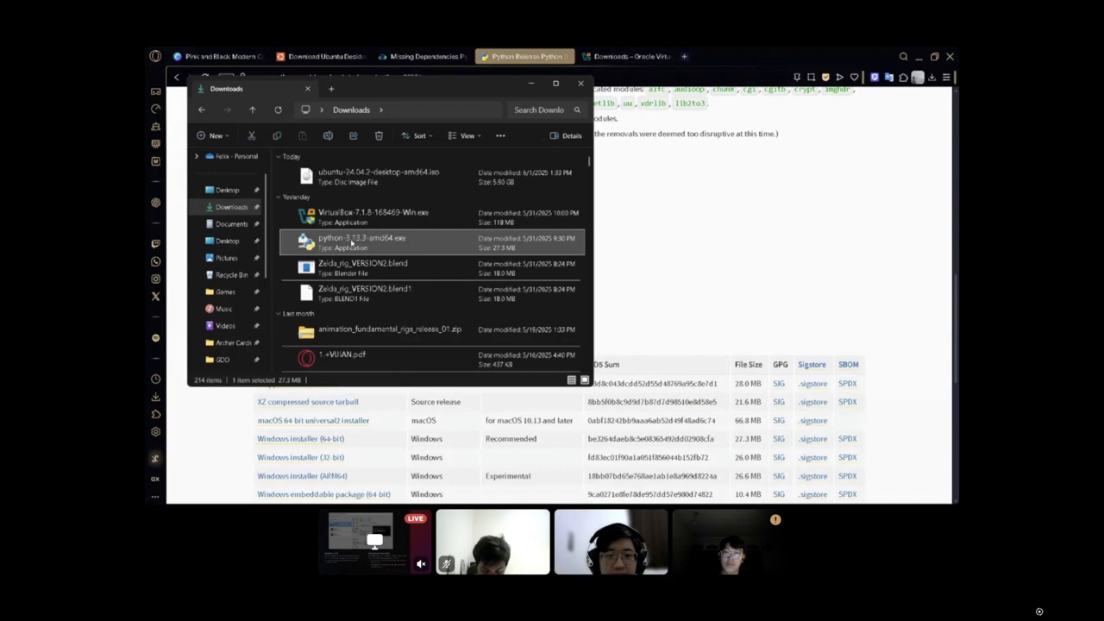
left_click(533, 85)
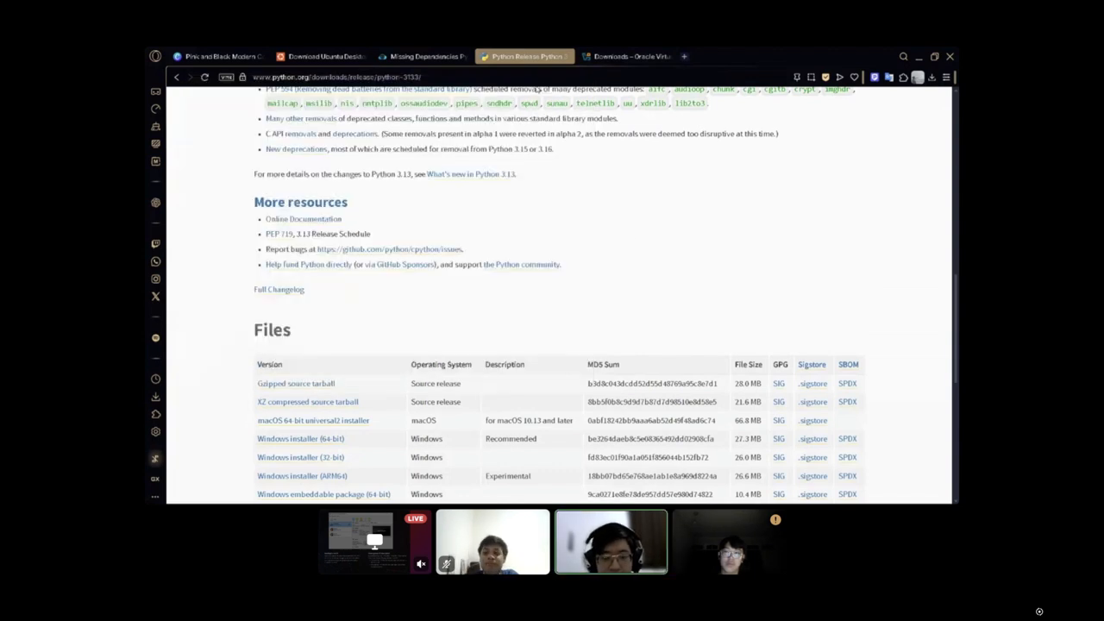
Read the replies in the KodeKloud thread about installing pywin32 with pip, and return to the opening post.
left_click(440, 54)
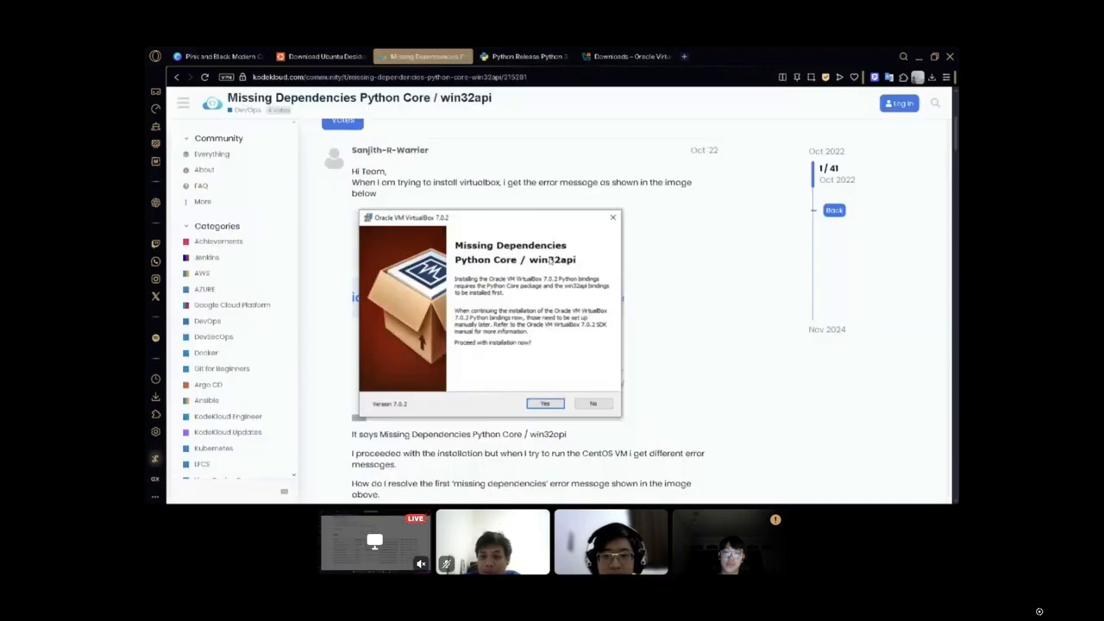
scroll(575, 269, "down", 15)
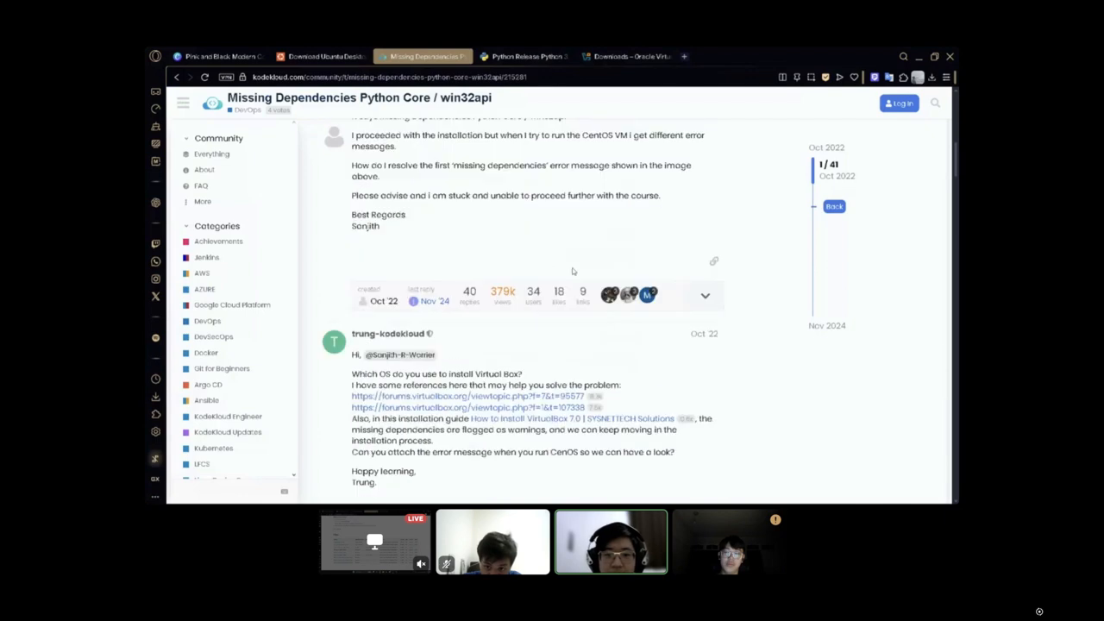
scroll(535, 259, "down", 1)
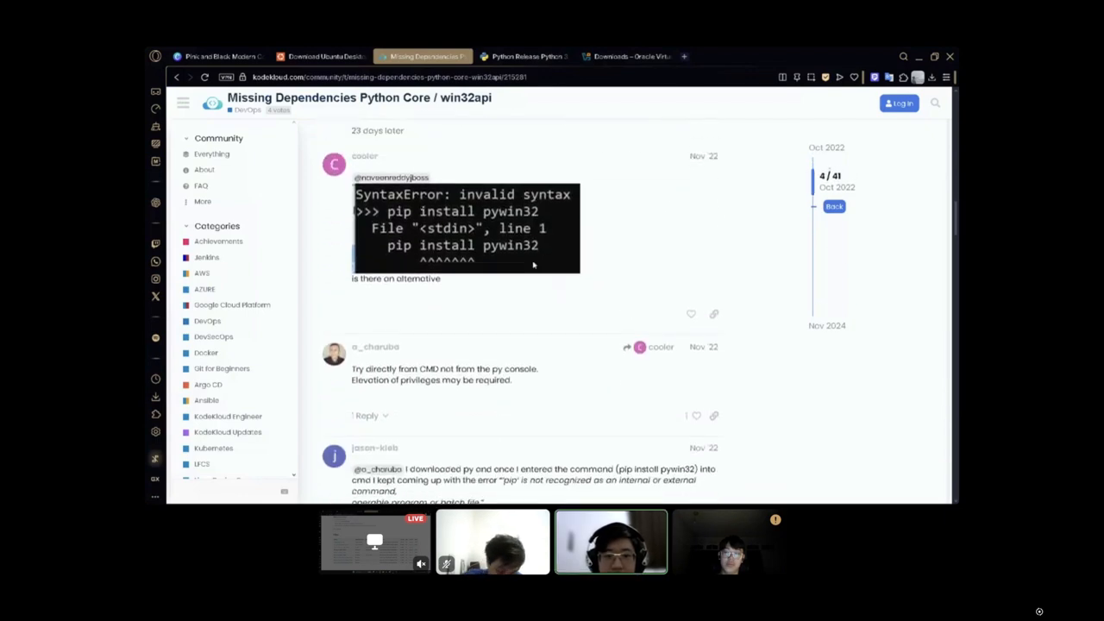
scroll(534, 263, "up", 2)
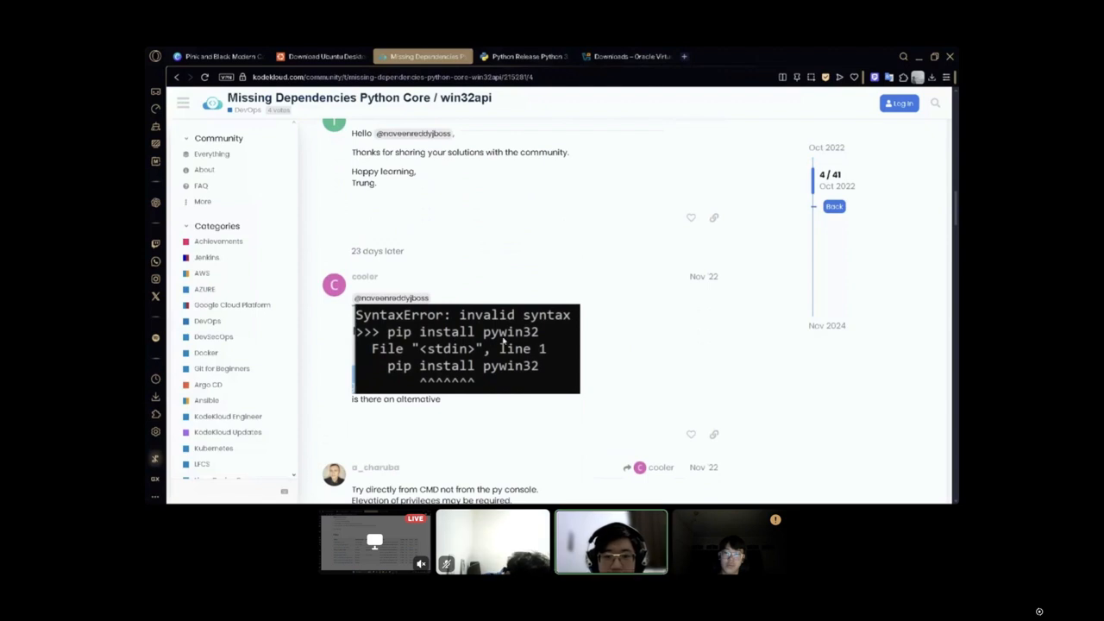
scroll(617, 291, "up", 3)
scroll(618, 294, "up", 8)
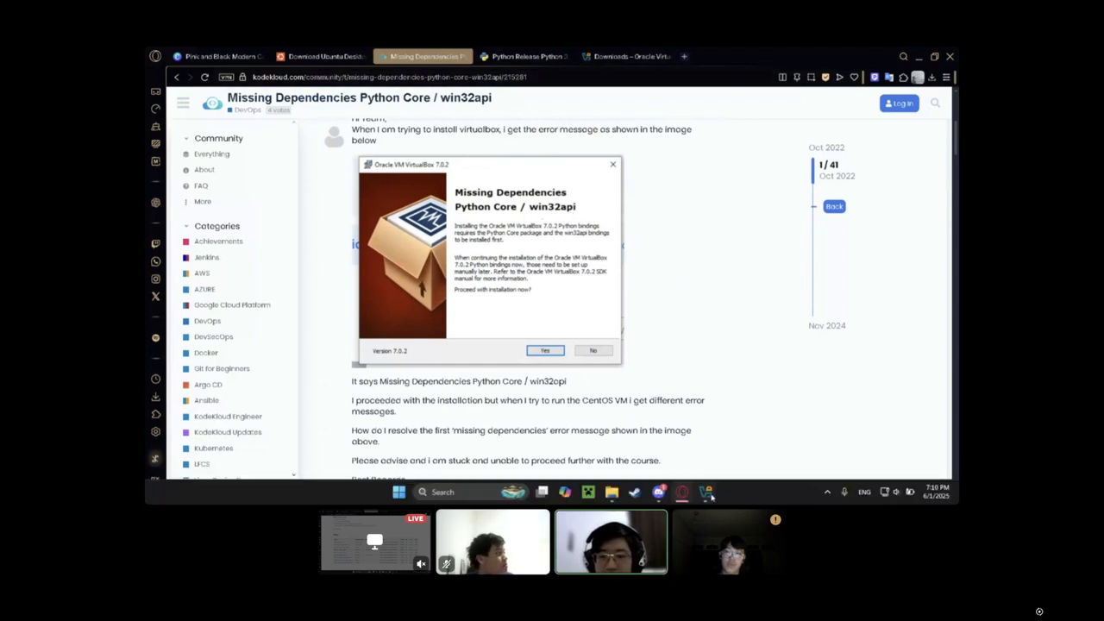
Switch to Oracle VirtualBox Manager to view its welcome screen, and return to the top of the KodeKloud thread.
left_click(706, 491)
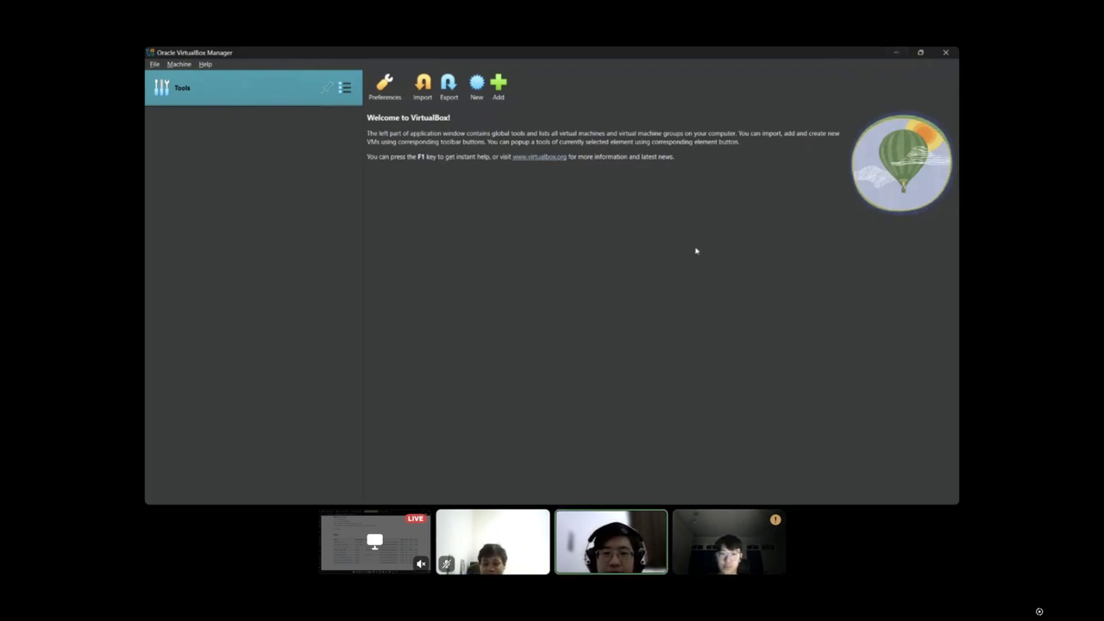
left_click(894, 53)
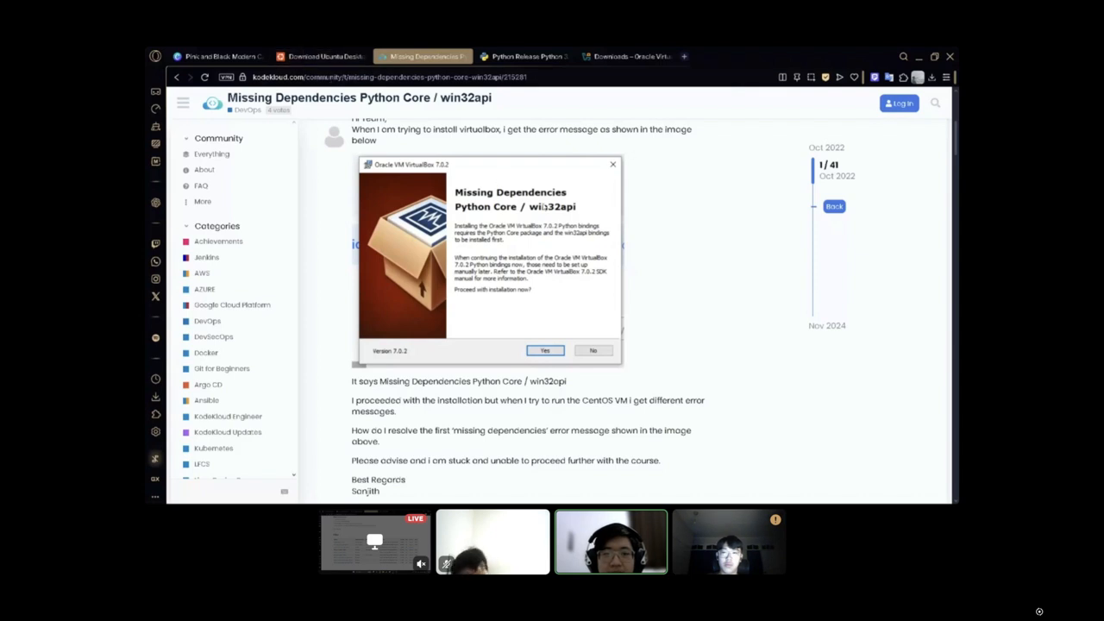
scroll(604, 345, "up", 3)
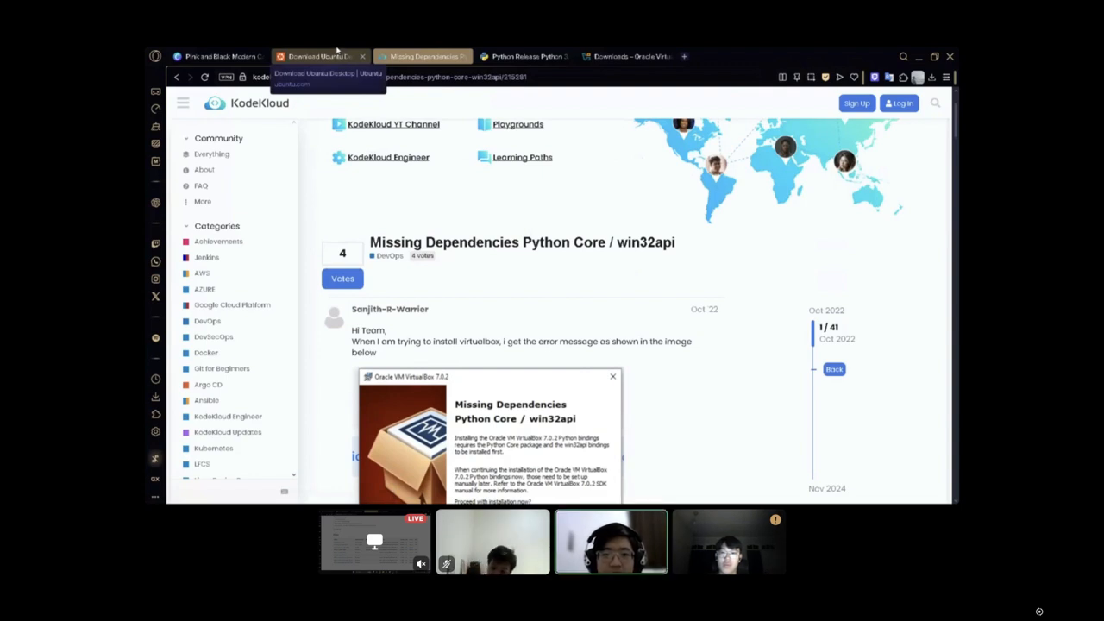
Examine the Ubuntu Desktop download page, highlighting the Ubuntu 24.04.2 LTS heading and locating its Intel or AMD 64-bit download.
left_click(336, 49)
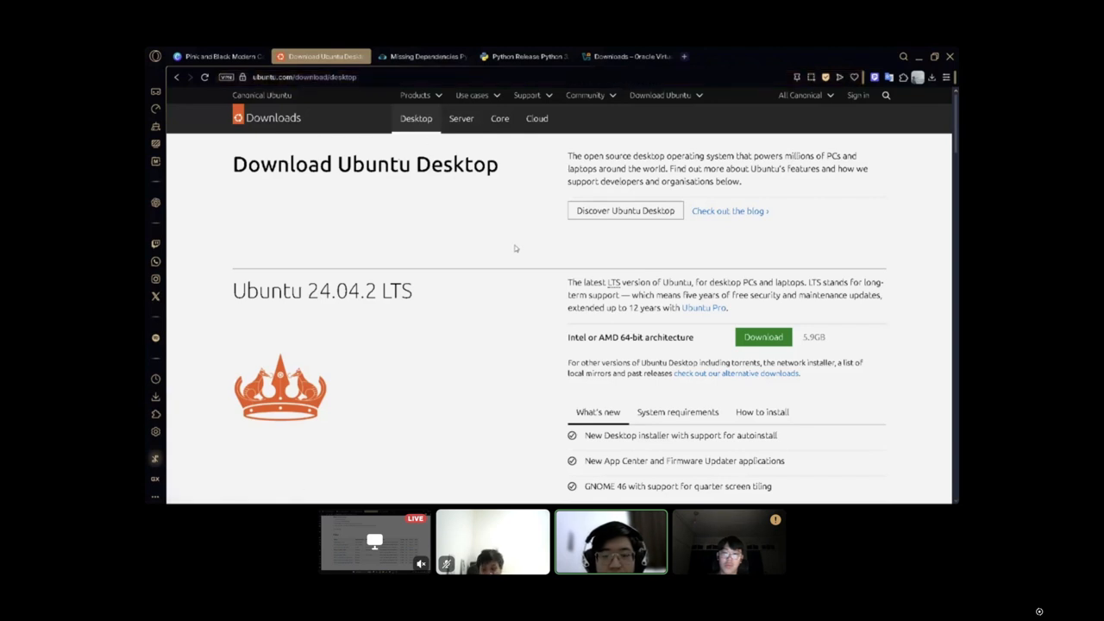
scroll(504, 207, "down", 1)
scroll(458, 220, "up", 1)
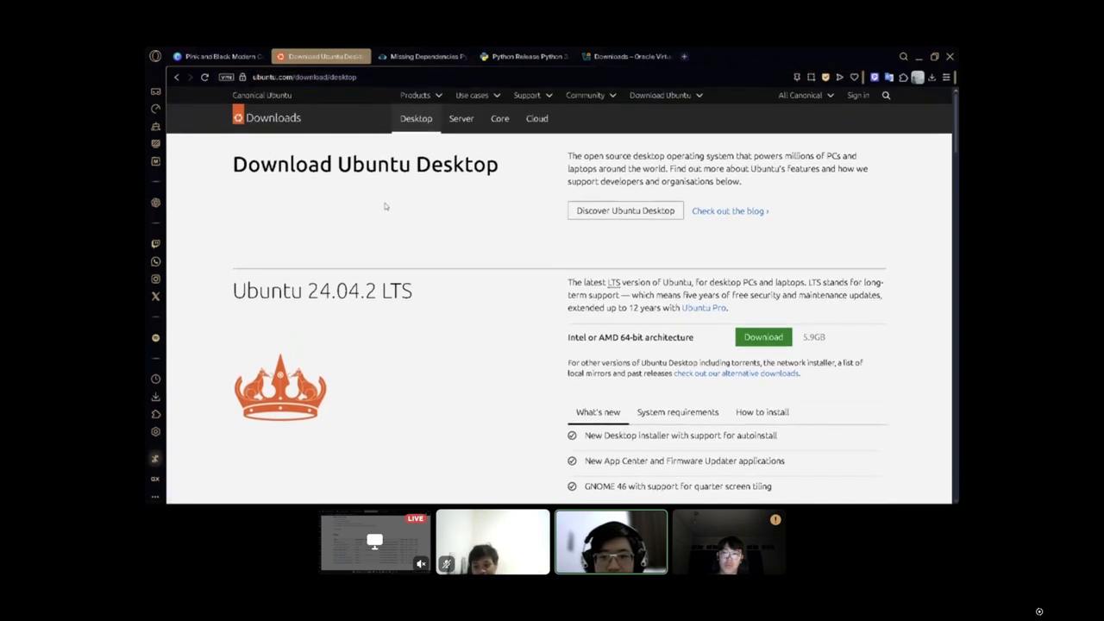
scroll(412, 212, "down", 1)
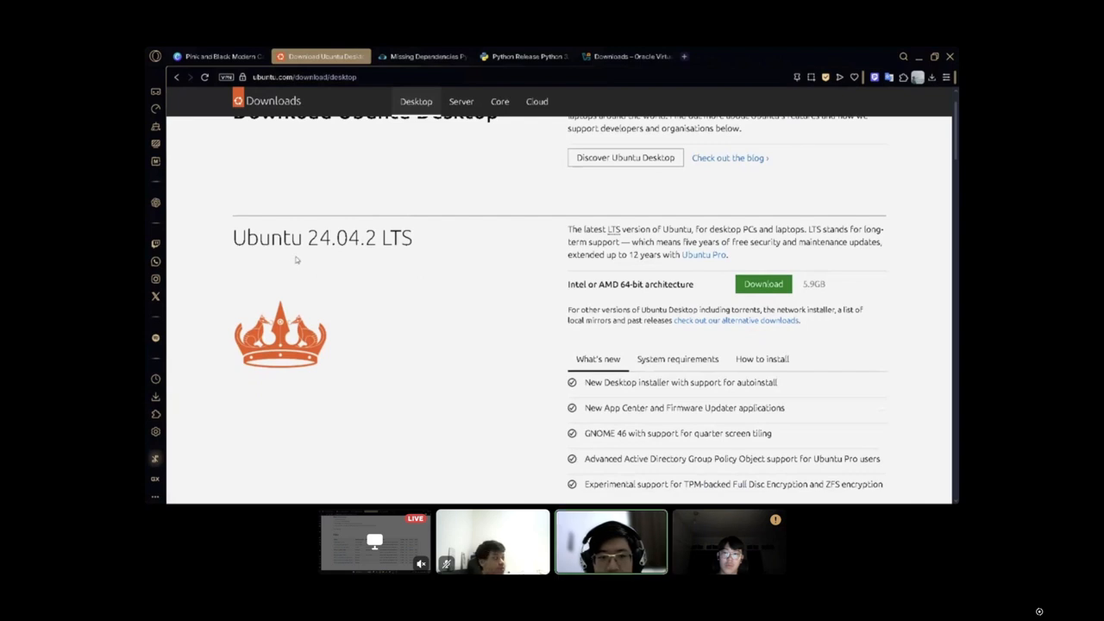
left_click_drag(234, 237, 426, 241)
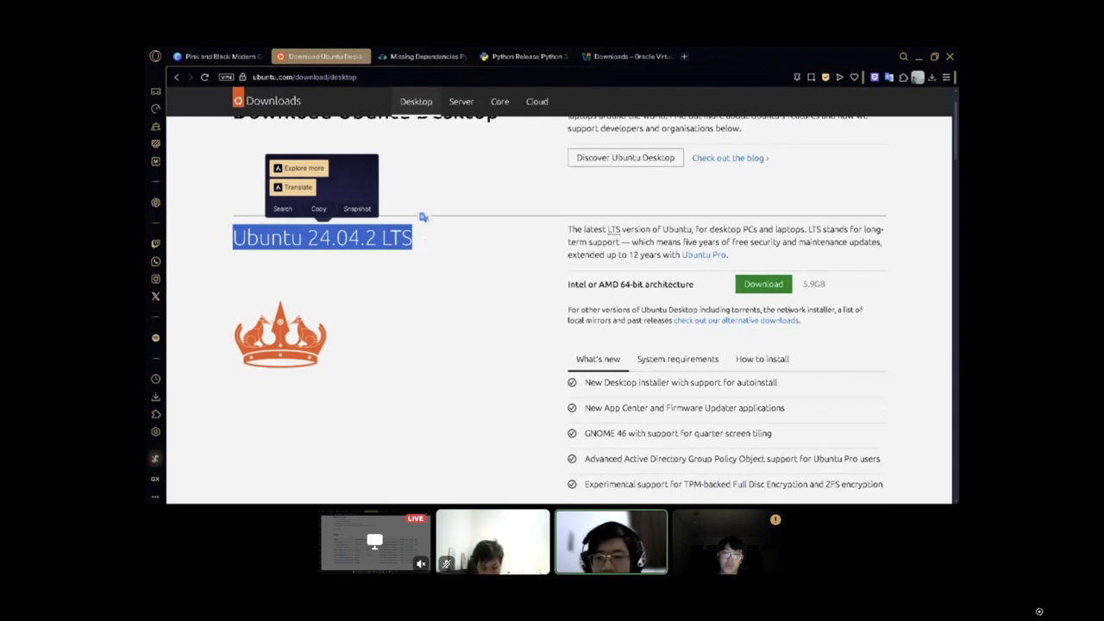
left_click(805, 286)
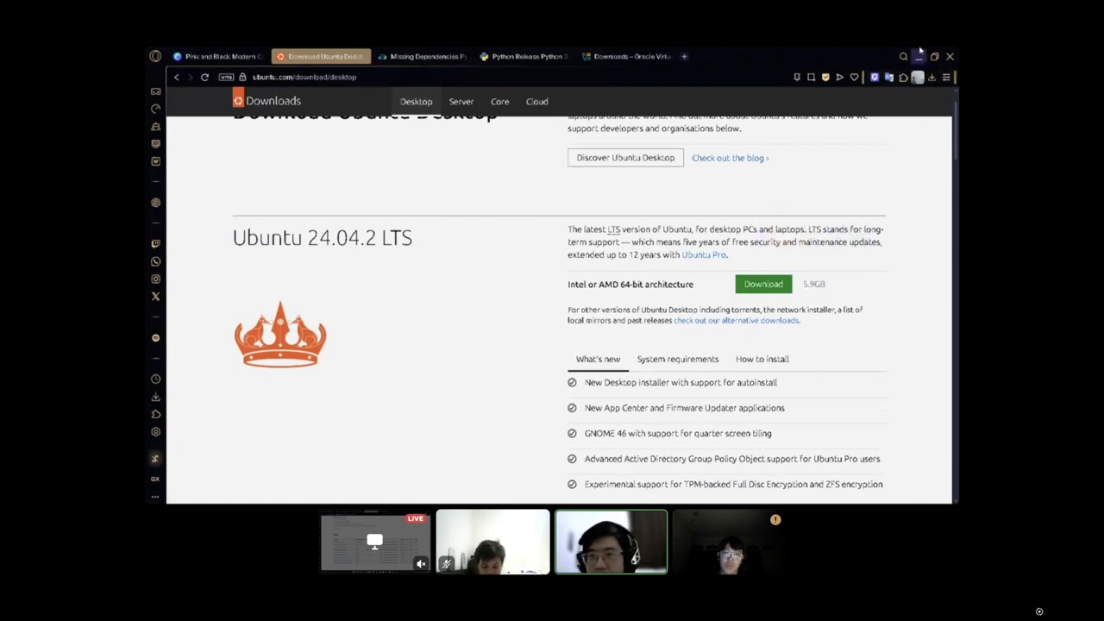
Select ubuntu-24.04.2-desktop-amd64.iso in File Explorer's Downloads folder, and switch to Oracle VirtualBox Manager.
mouse_move(707, 495)
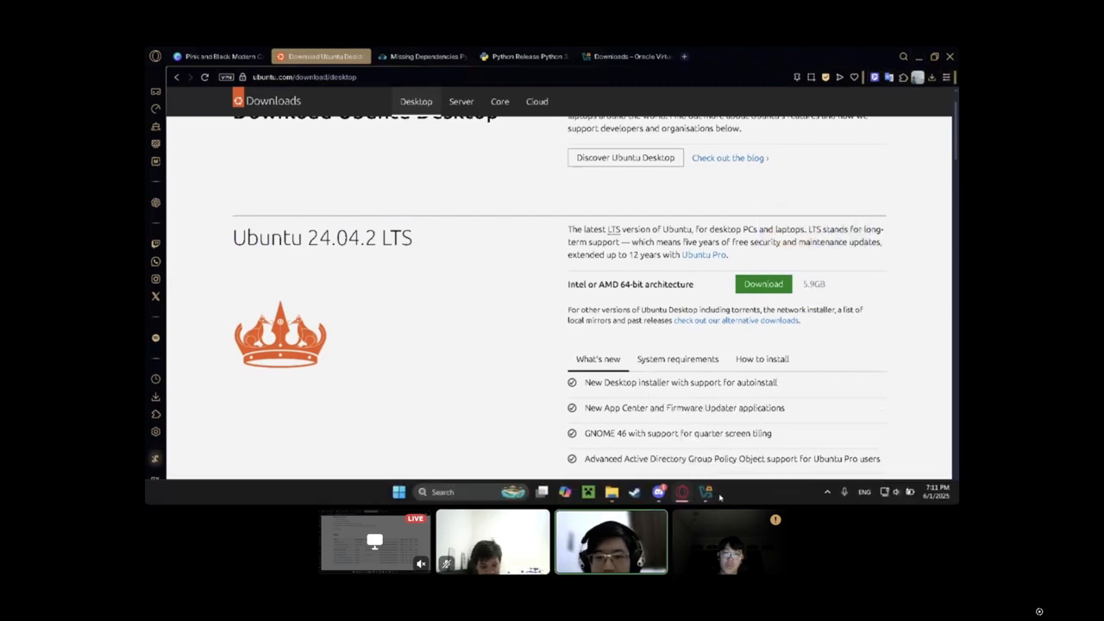
left_click(610, 494)
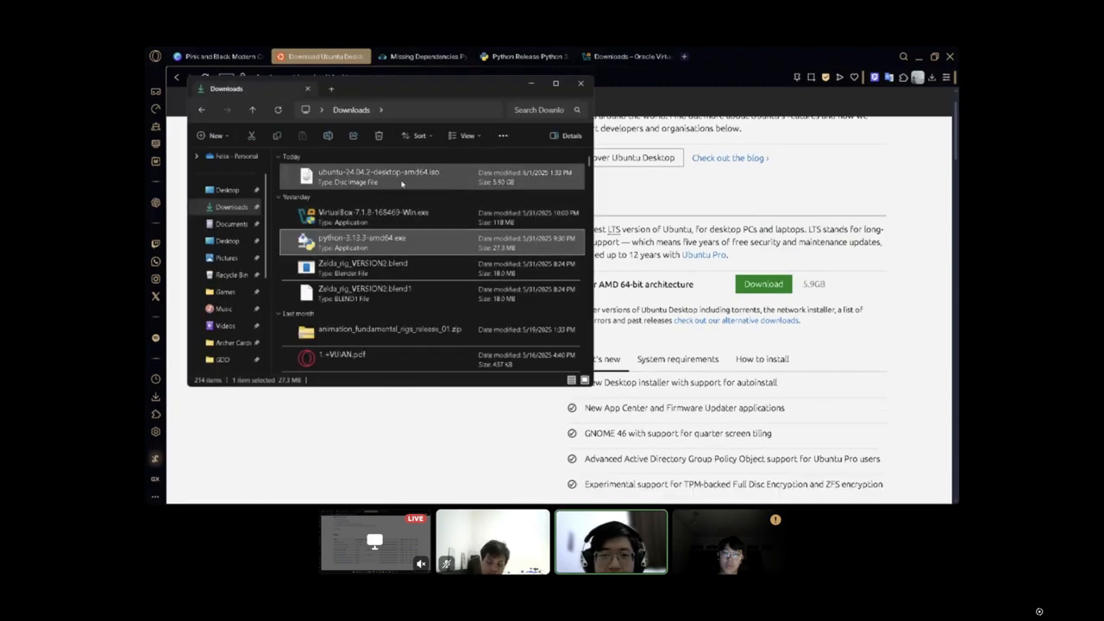
left_click(419, 178)
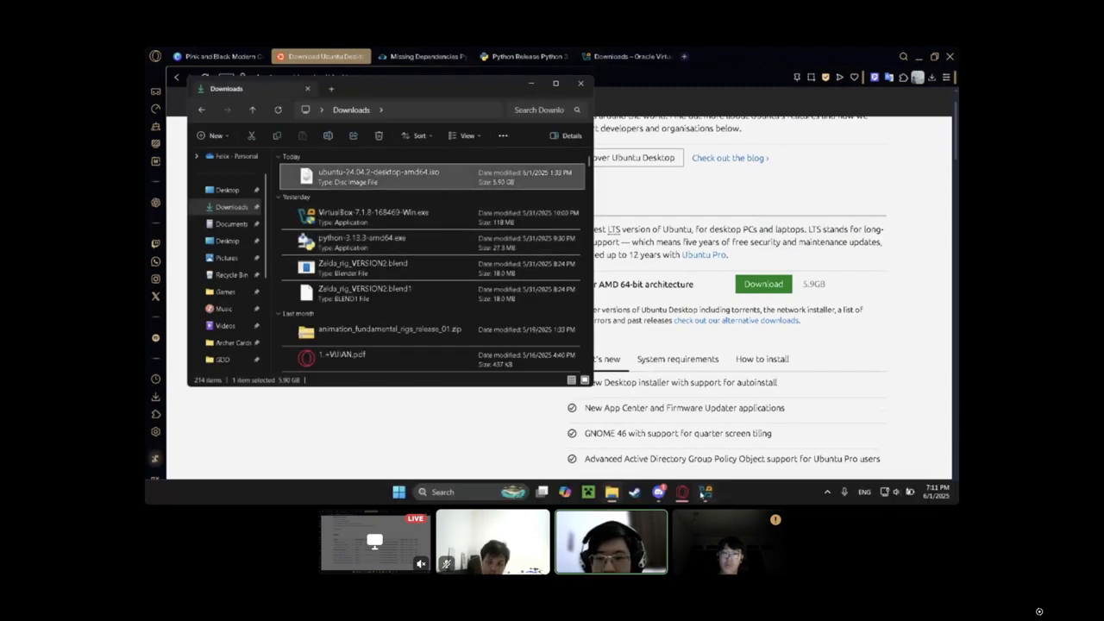
left_click(706, 494)
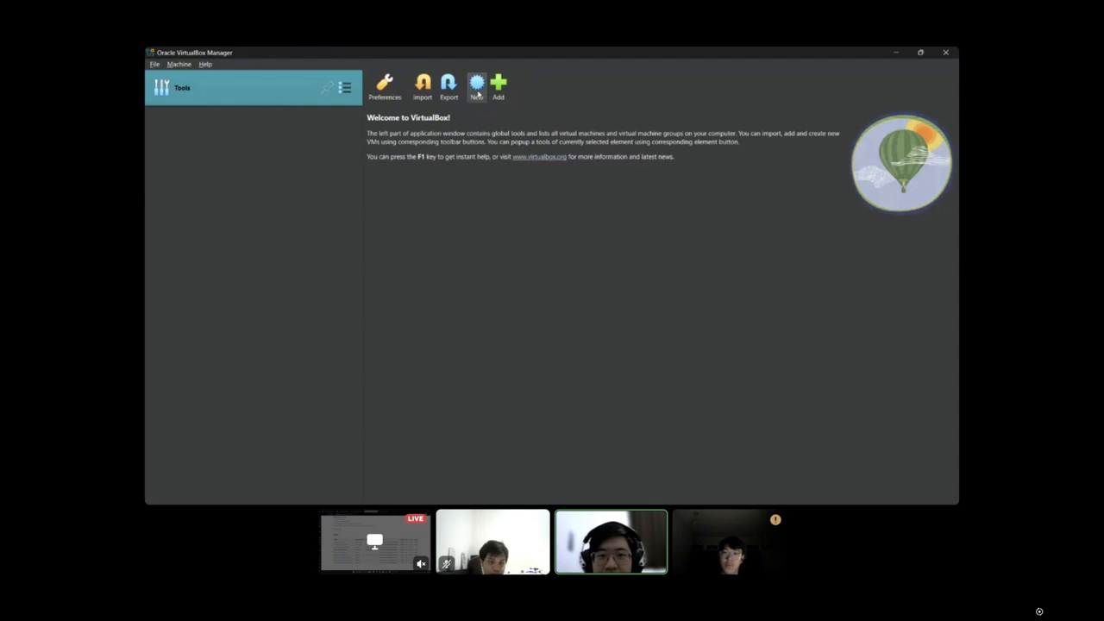
Start creating a new virtual machine and choose ubuntu-24.04.2-desktop-amd64.iso from the Downloads folder as its ISO image.
left_click(473, 90)
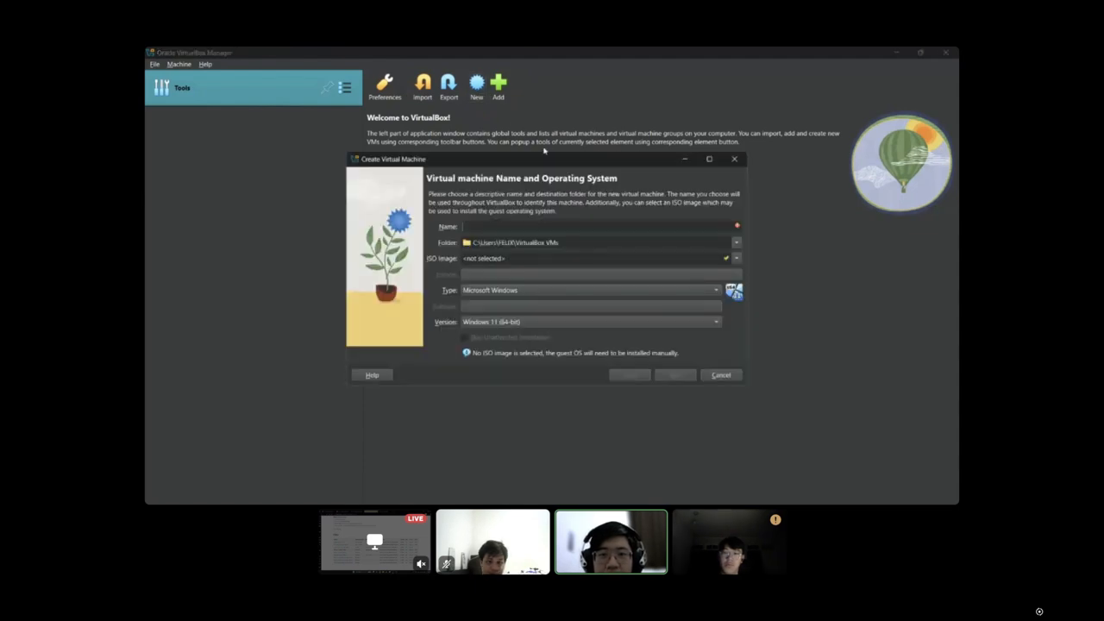
left_click(736, 260)
left_click(496, 279)
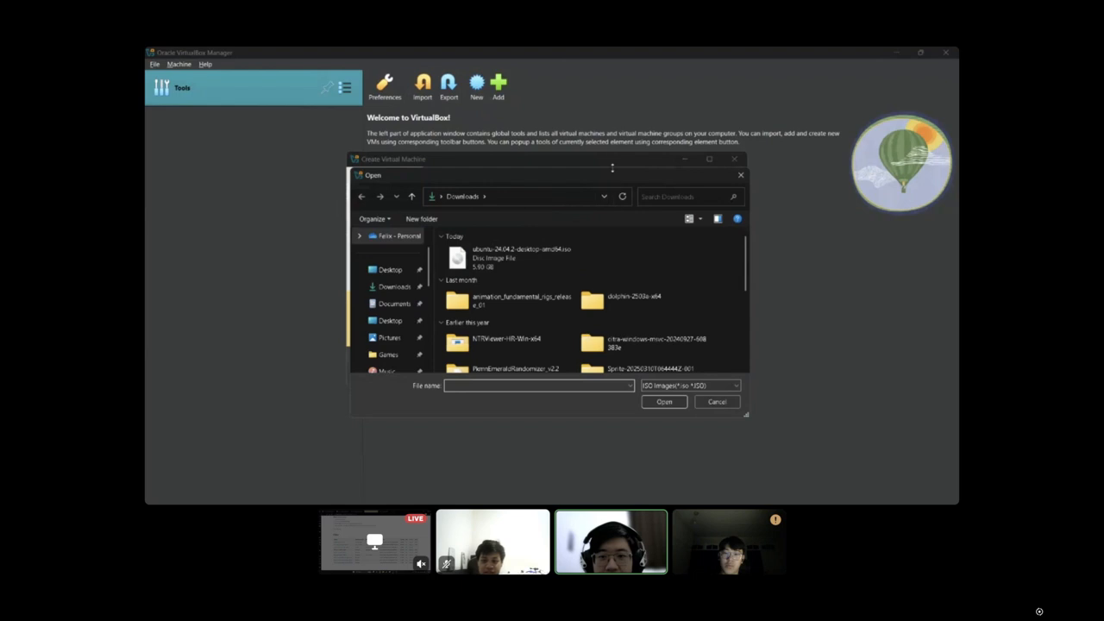
left_click_drag(613, 175, 439, 251)
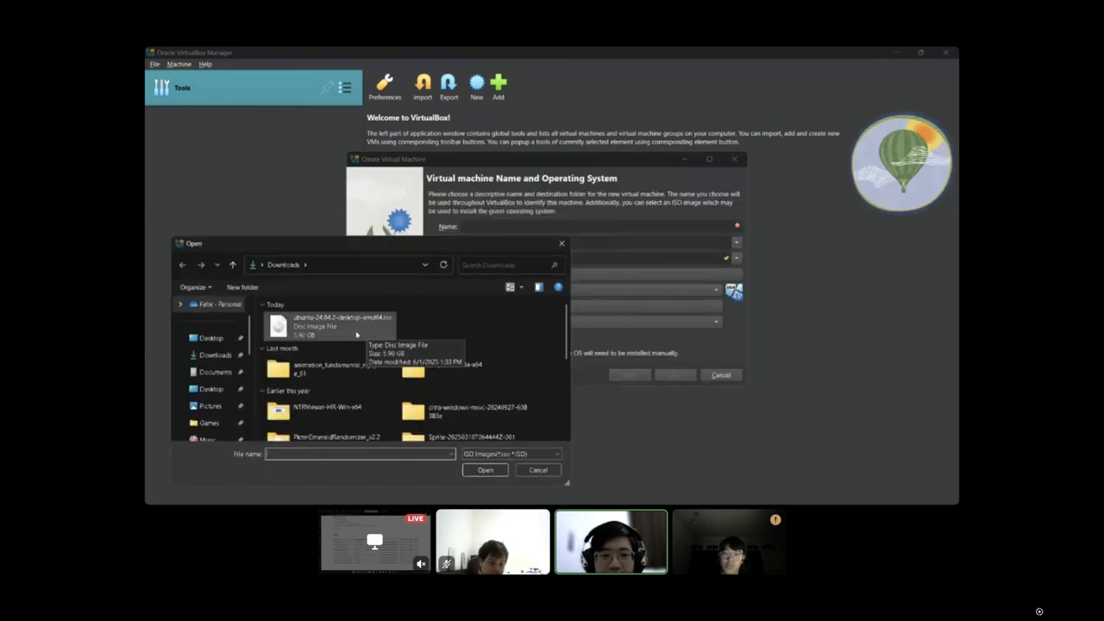
left_click(356, 334)
left_click(484, 469)
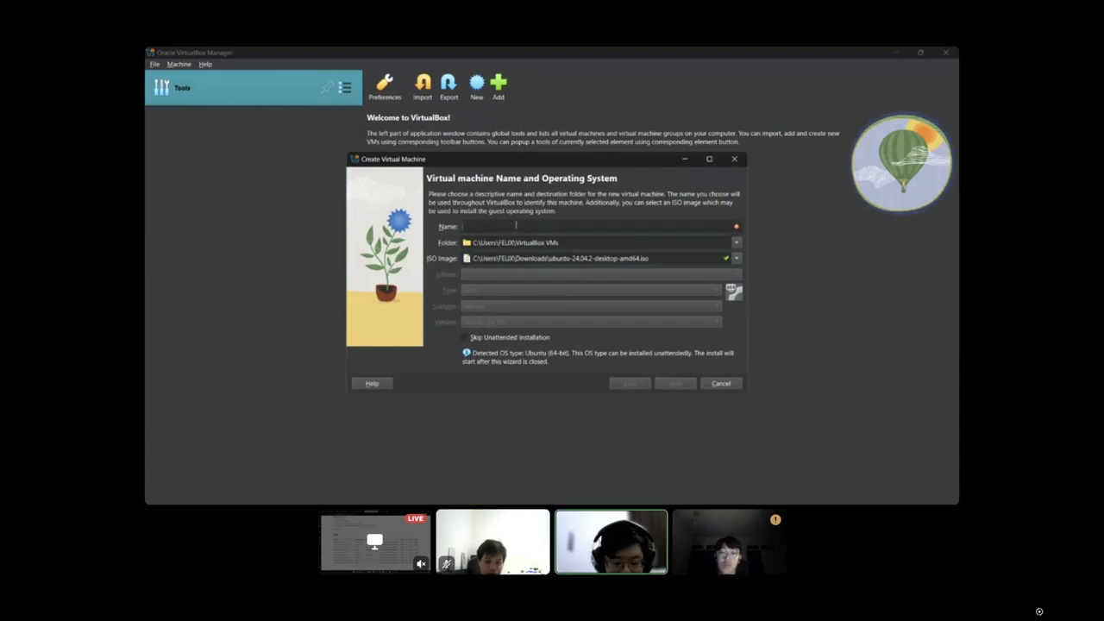
Name the virtual machine Ubuntu, enable Skip Unattended Installation, and continue to the hardware settings.
type("Ubuntu")
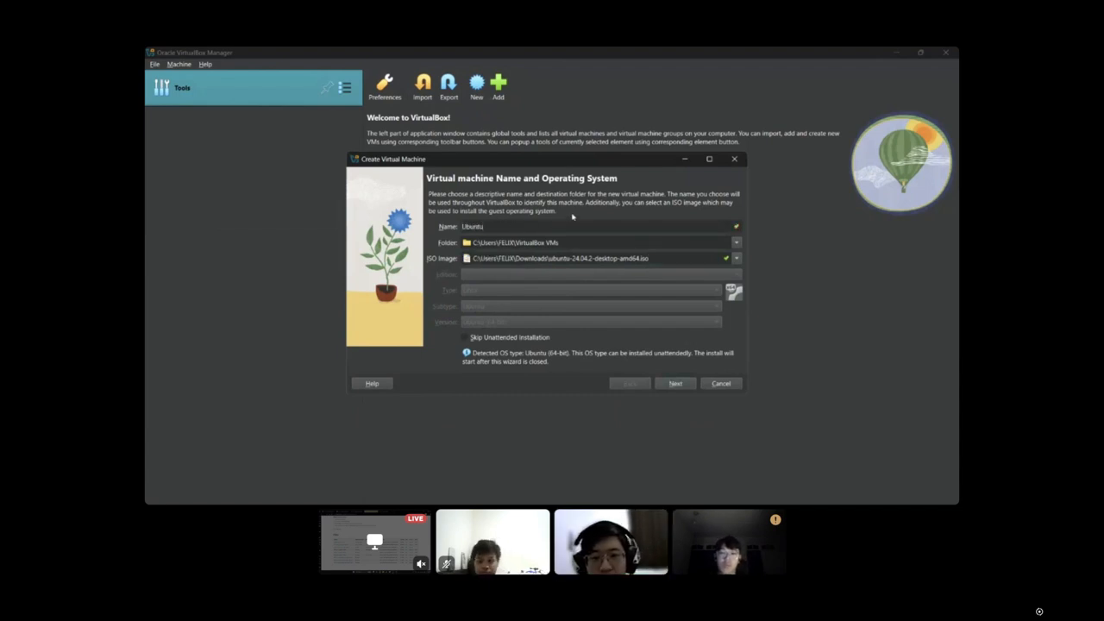
left_click(464, 339)
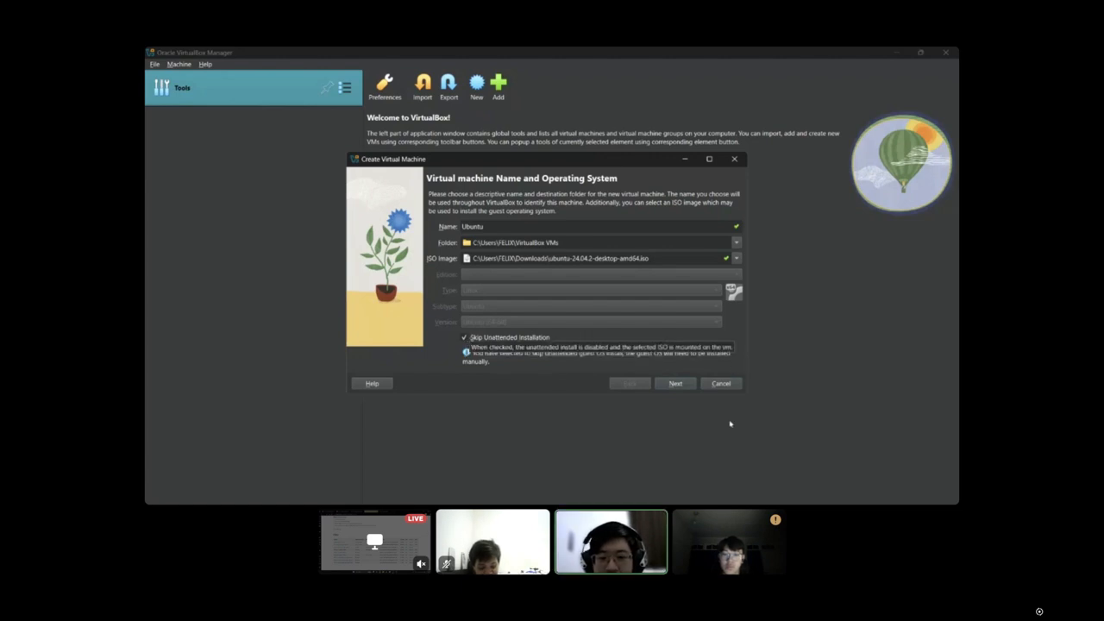
left_click(675, 384)
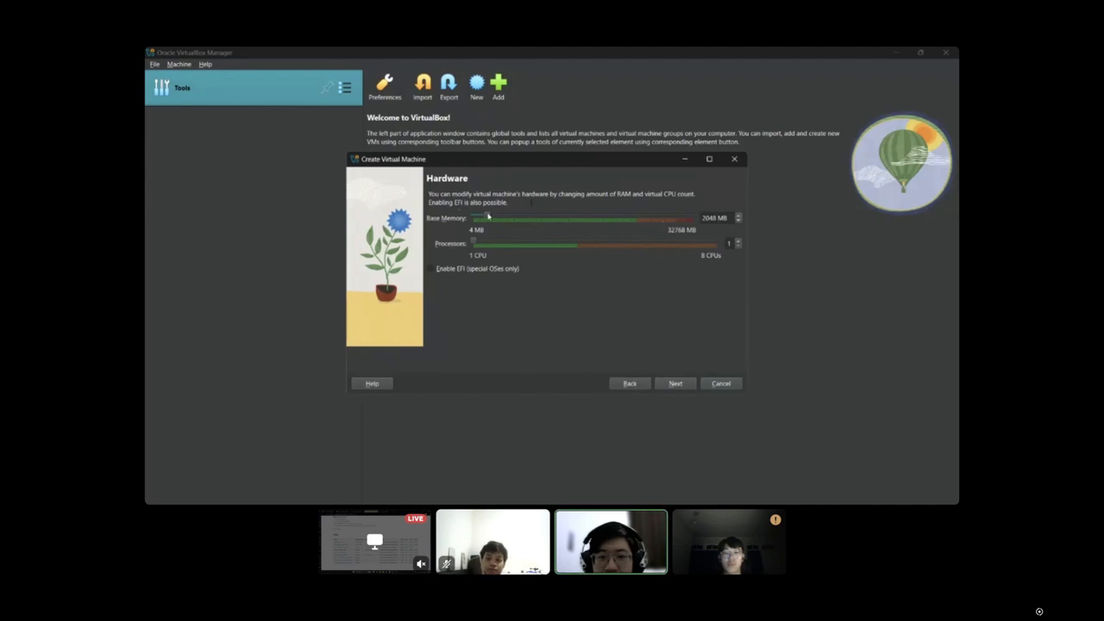
Allocate 3019 MB of base memory and 2 processors, and finish creating the machine with a new 25.00 GB virtual hard disk.
mouse_move(489, 216)
left_mouse_down()
mouse_move(692, 217)
mouse_move(496, 225)
left_mouse_up()
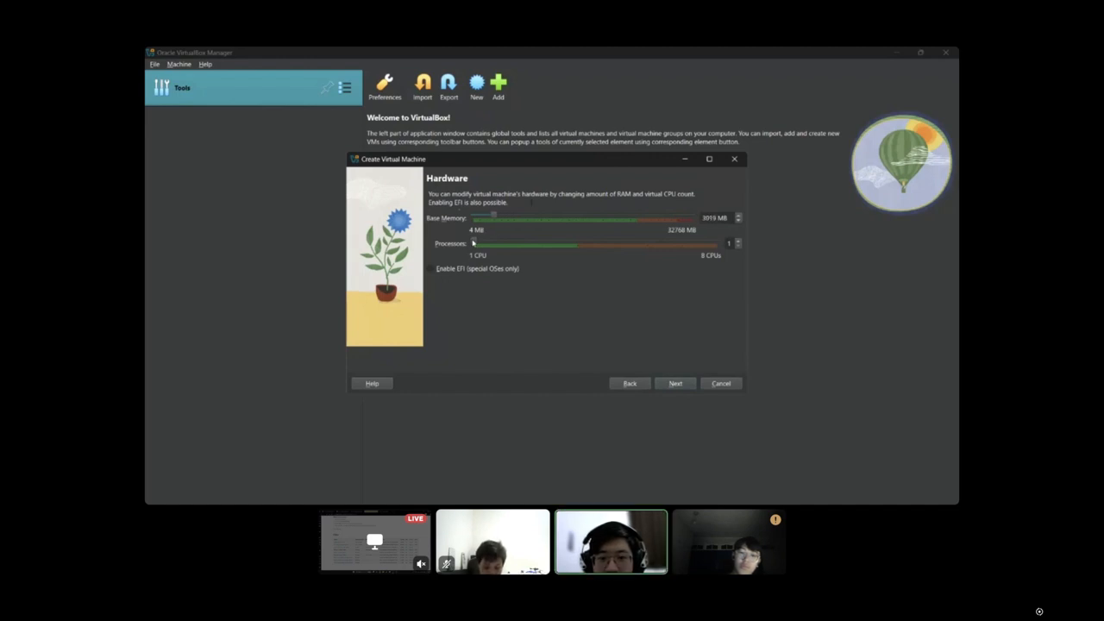
left_click_drag(473, 247, 515, 249)
left_click(677, 384)
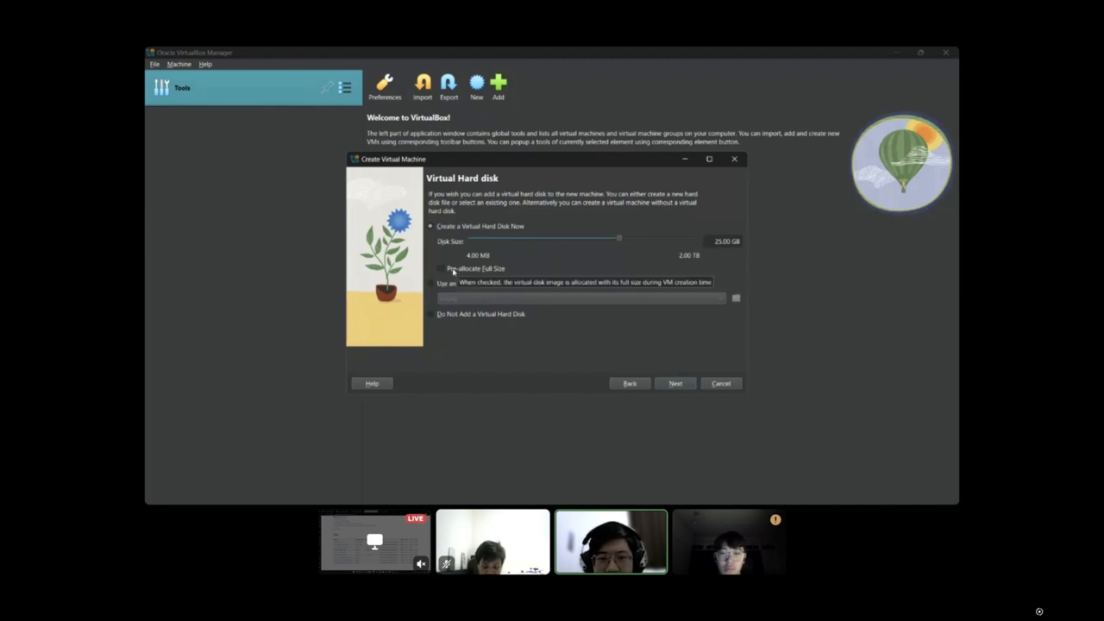
left_click(675, 383)
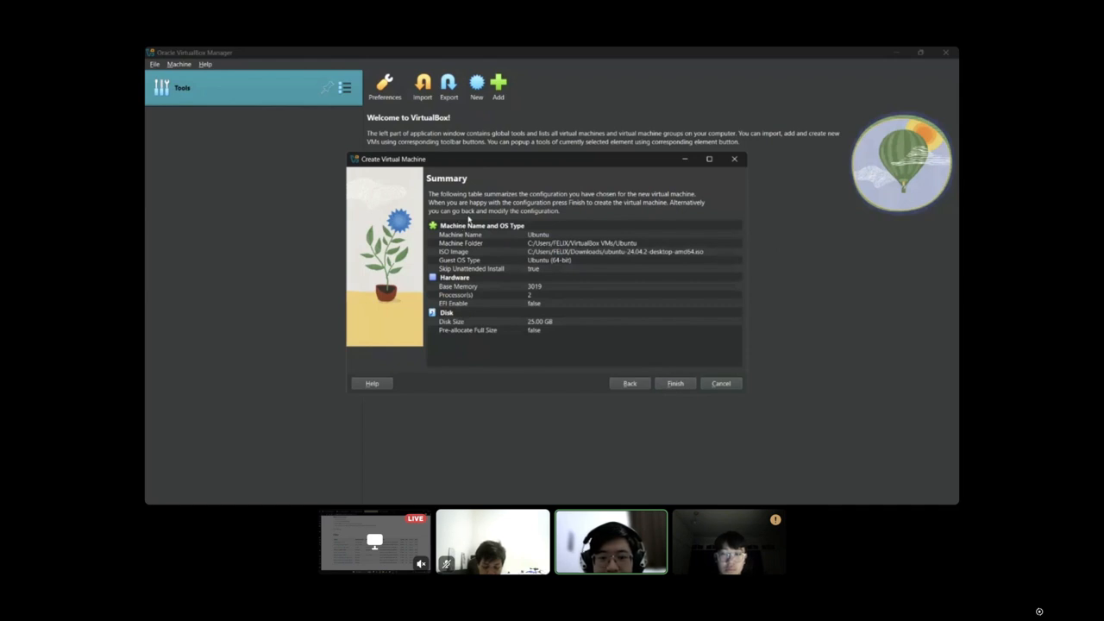
left_click(684, 385)
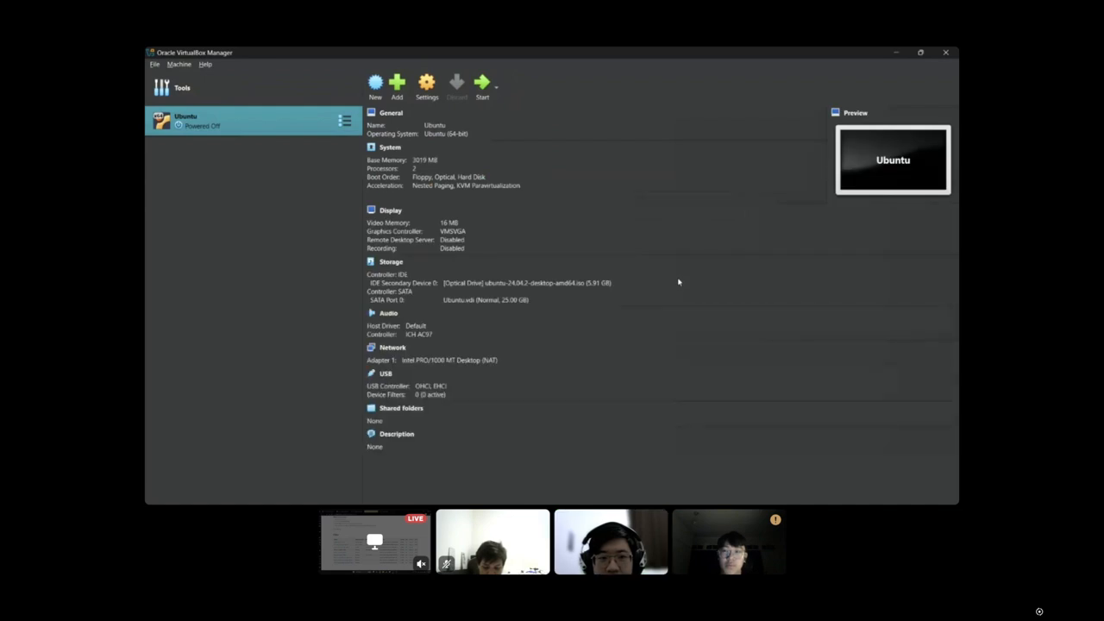
Start the Ubuntu virtual machine, dismiss the keyboard capture notice, and maximize its window.
right_click(192, 121)
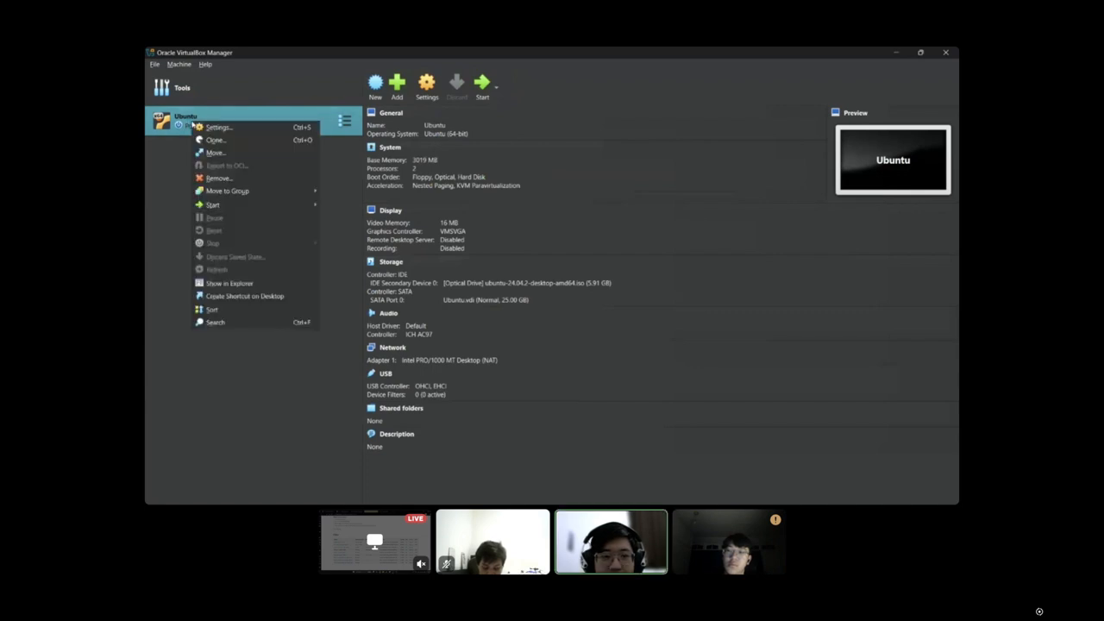
mouse_move(226, 205)
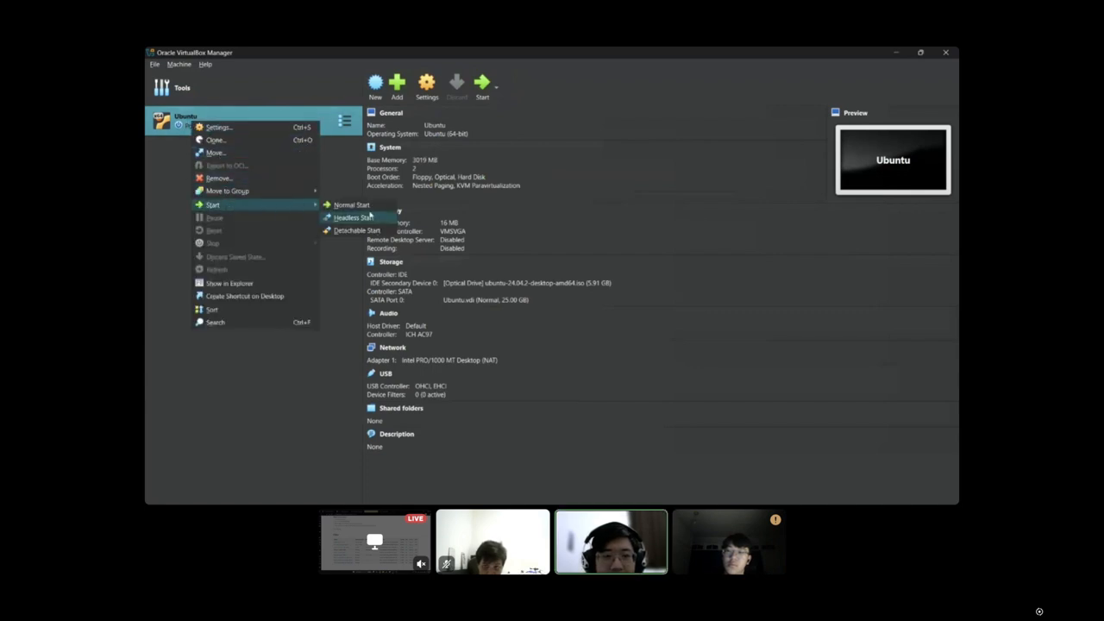
left_click(349, 169)
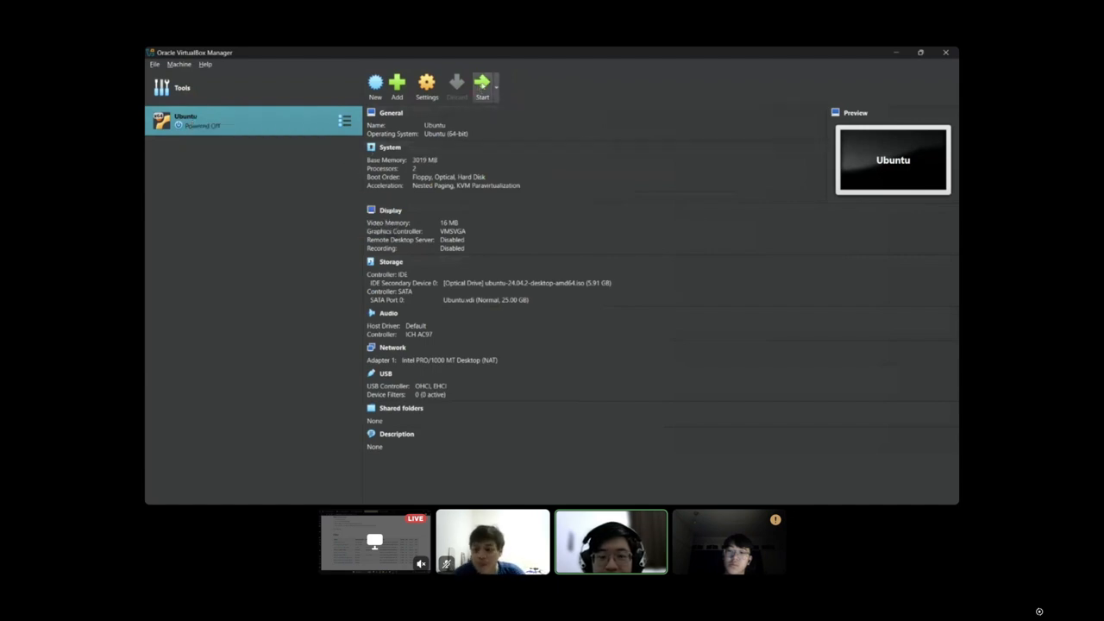
left_click(483, 91)
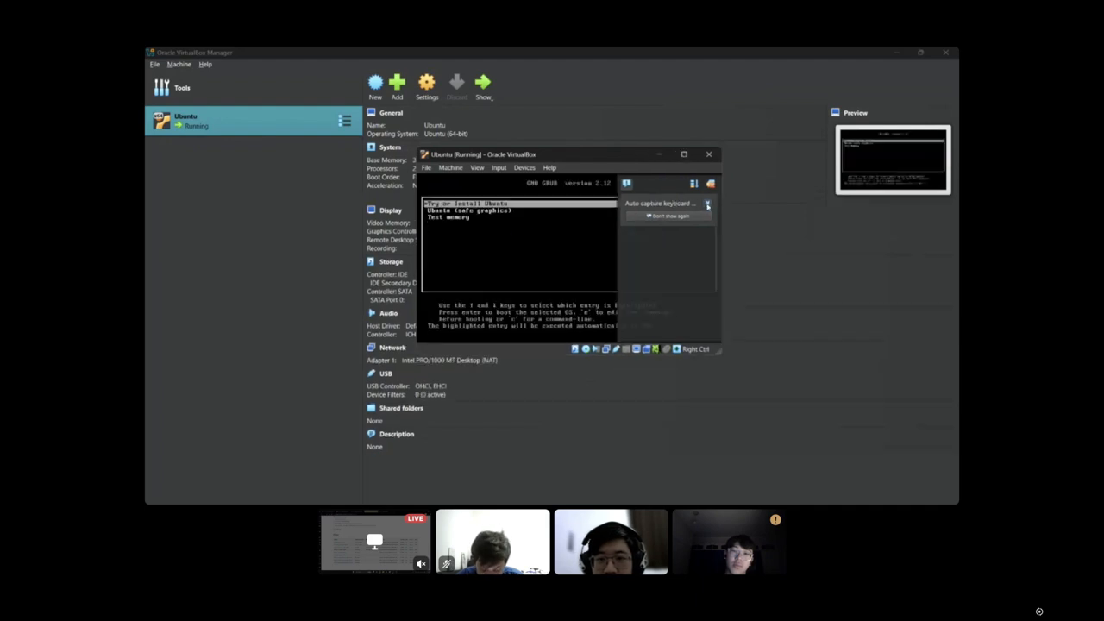
left_click(708, 205)
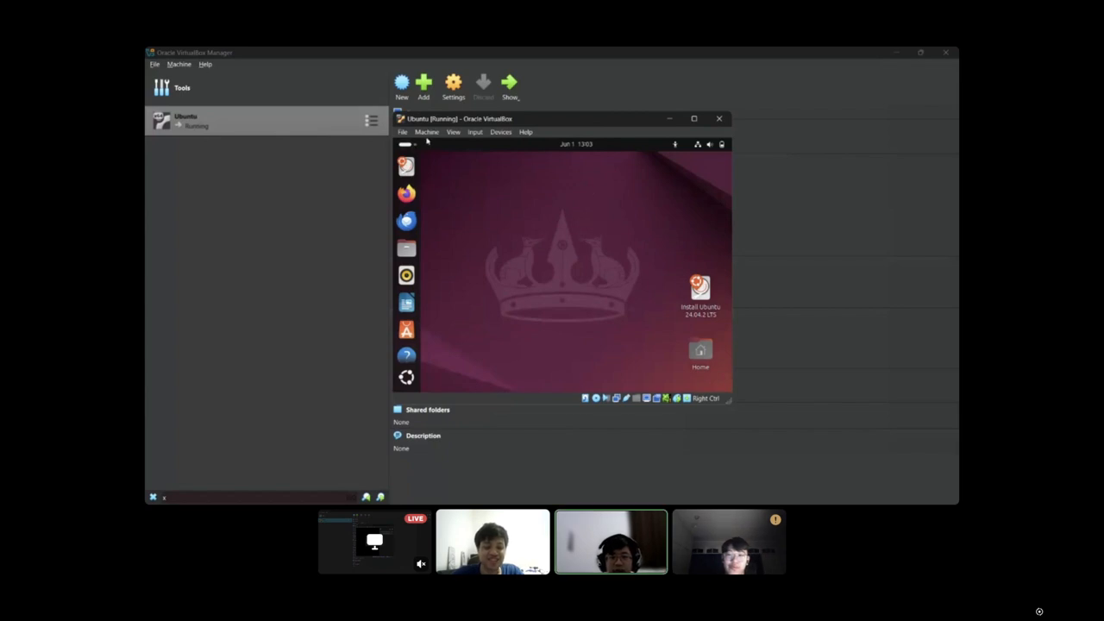
left_click(694, 120)
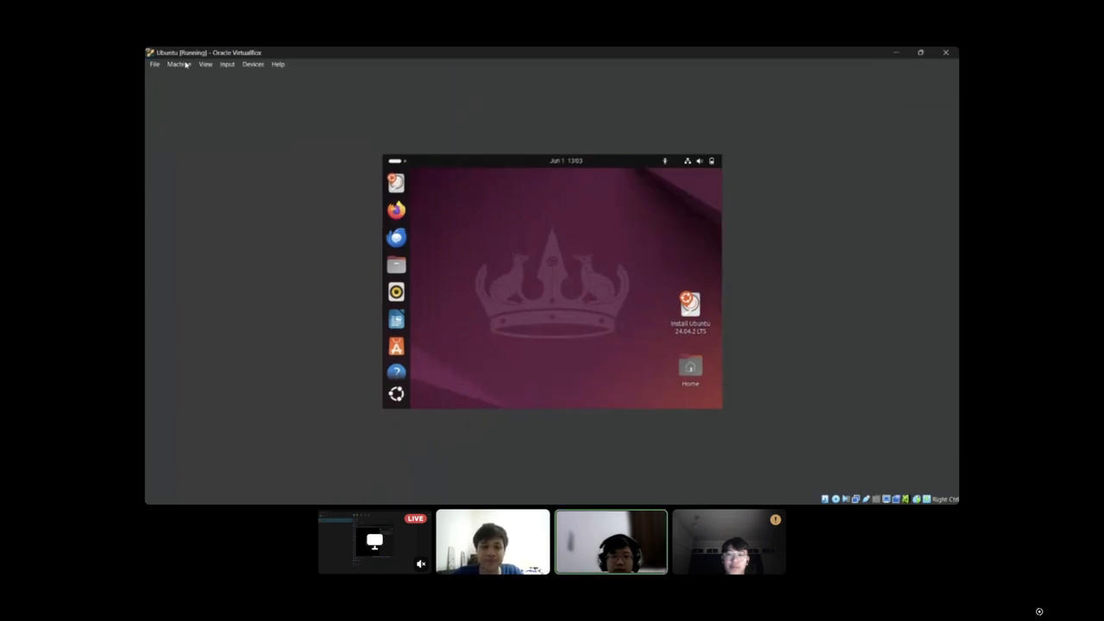
Look through the virtual machine's keyboard settings for the Host Key Combo, and leave the preferences without saving.
left_click(178, 64)
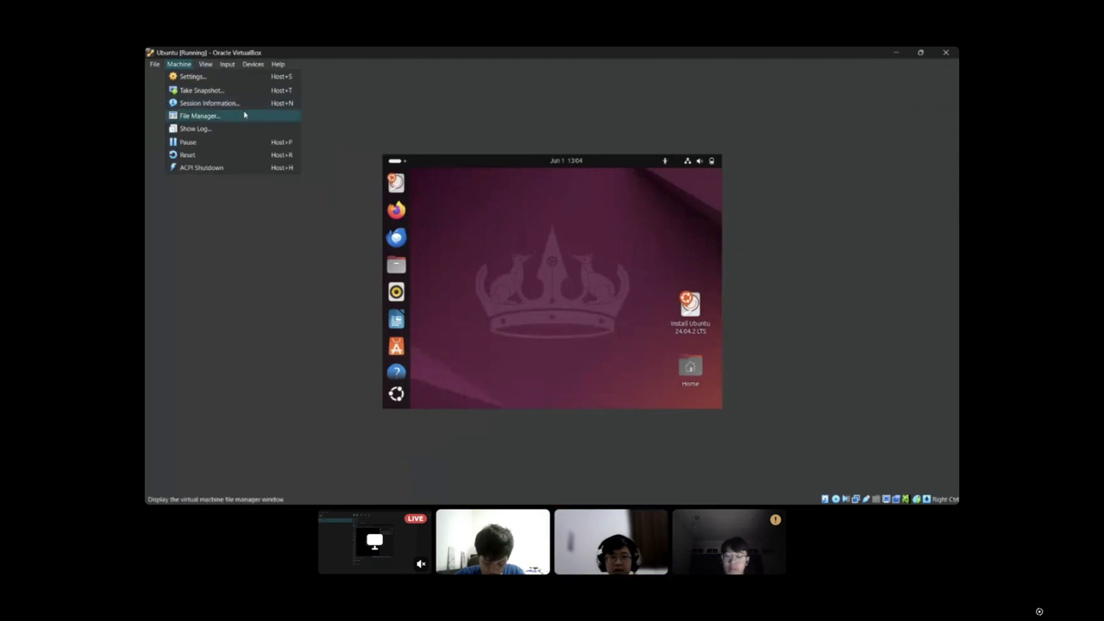
mouse_move(227, 64)
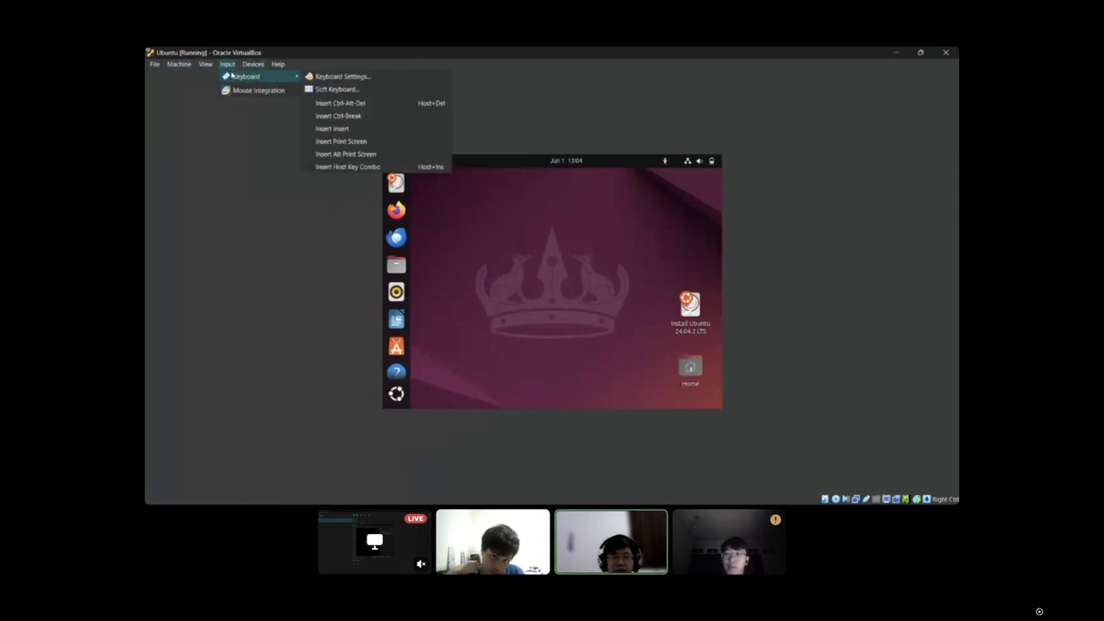
left_click(227, 65)
left_click(227, 65)
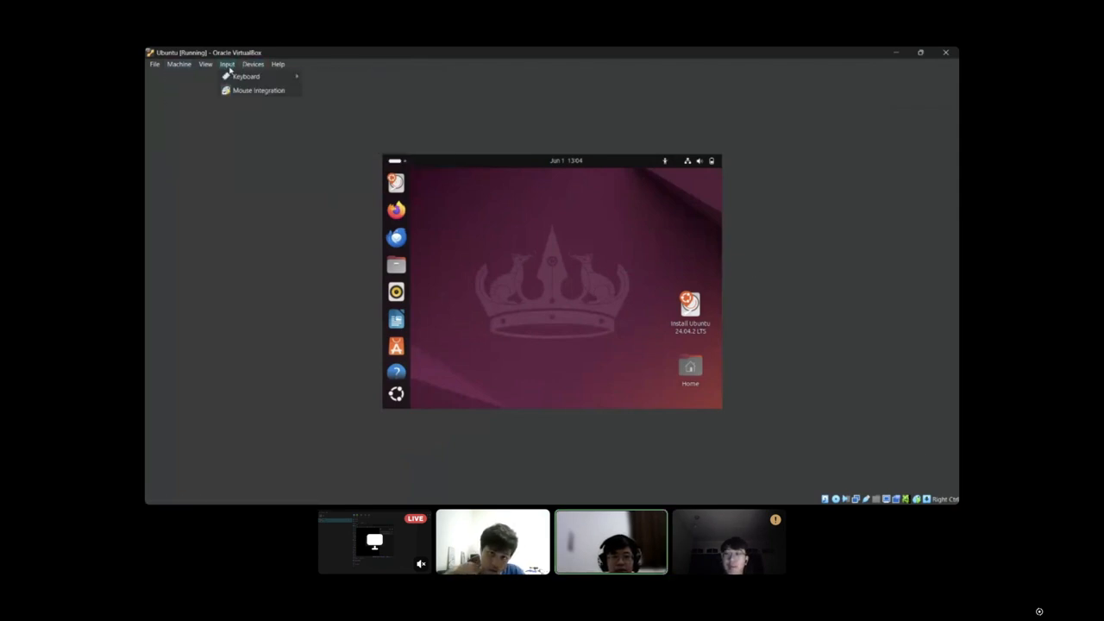
mouse_move(246, 75)
left_click(362, 76)
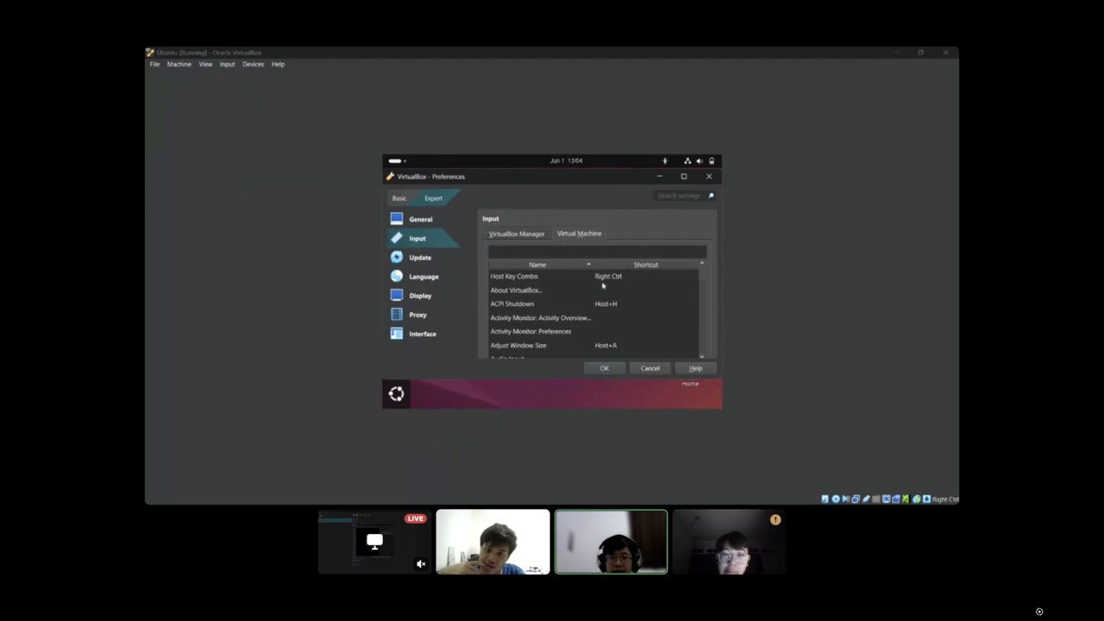
left_click(650, 368)
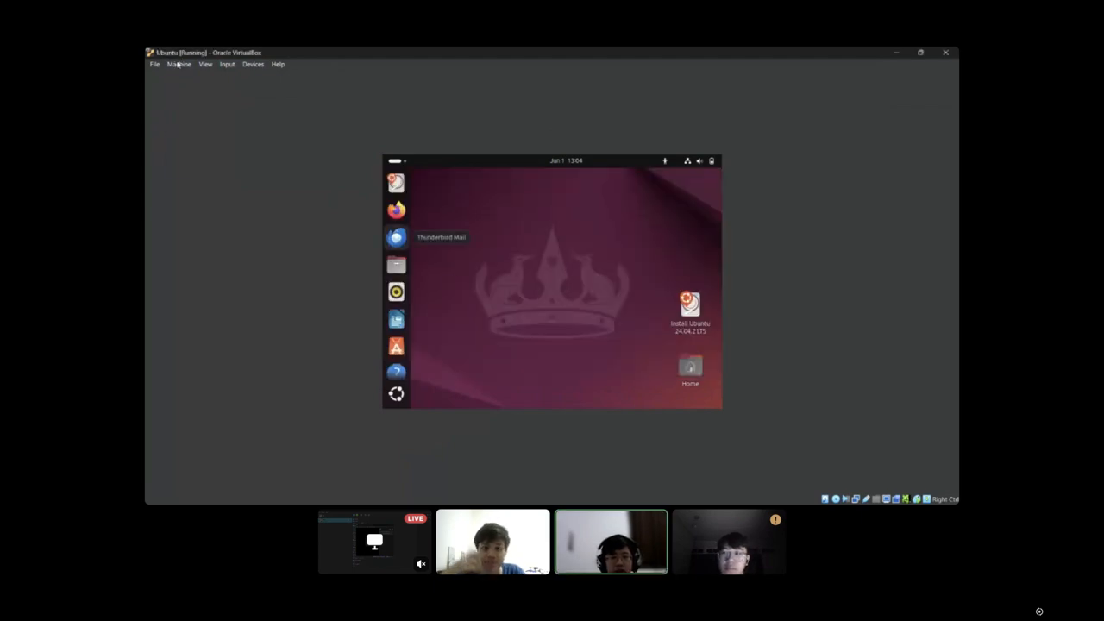
Set the Ubuntu virtual machine's display scale factor to 150% in its settings.
left_click(178, 65)
left_click(185, 76)
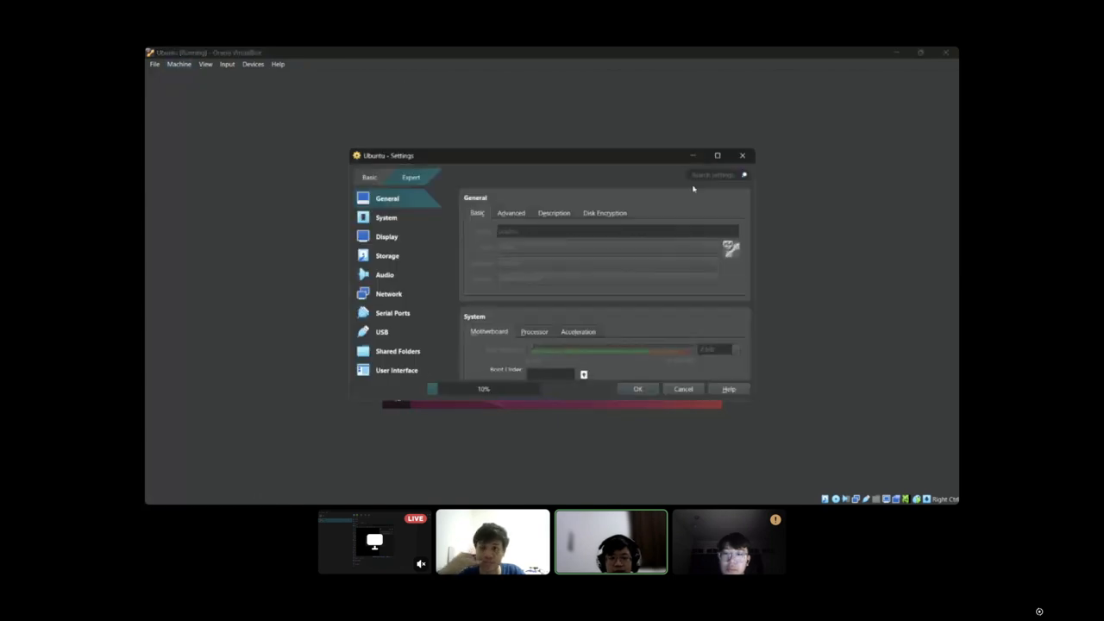
left_click(178, 67)
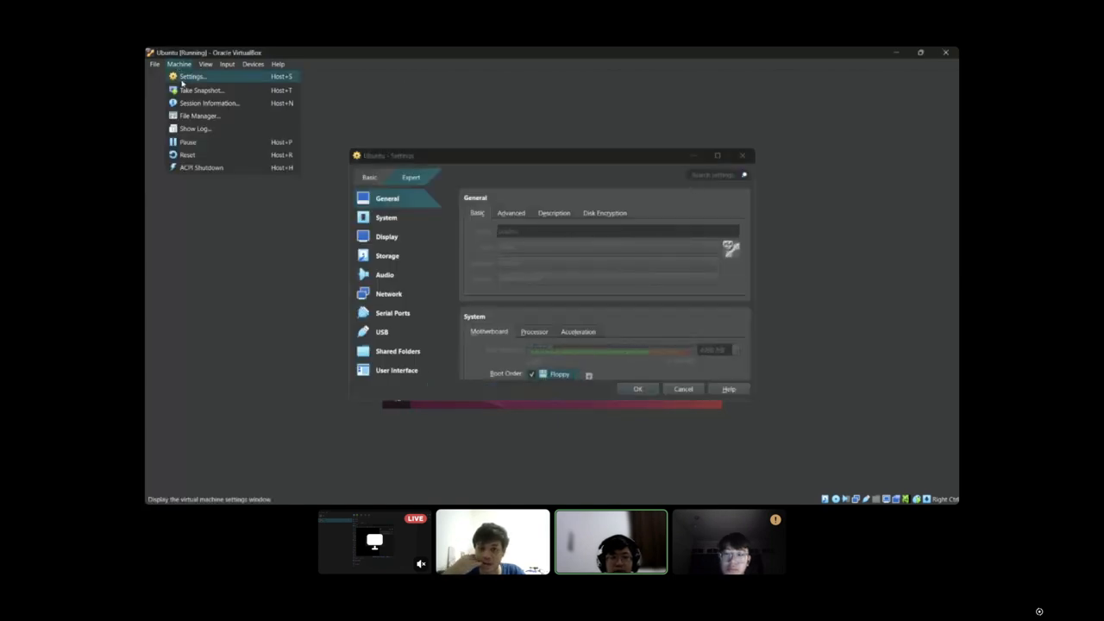
left_click(625, 164)
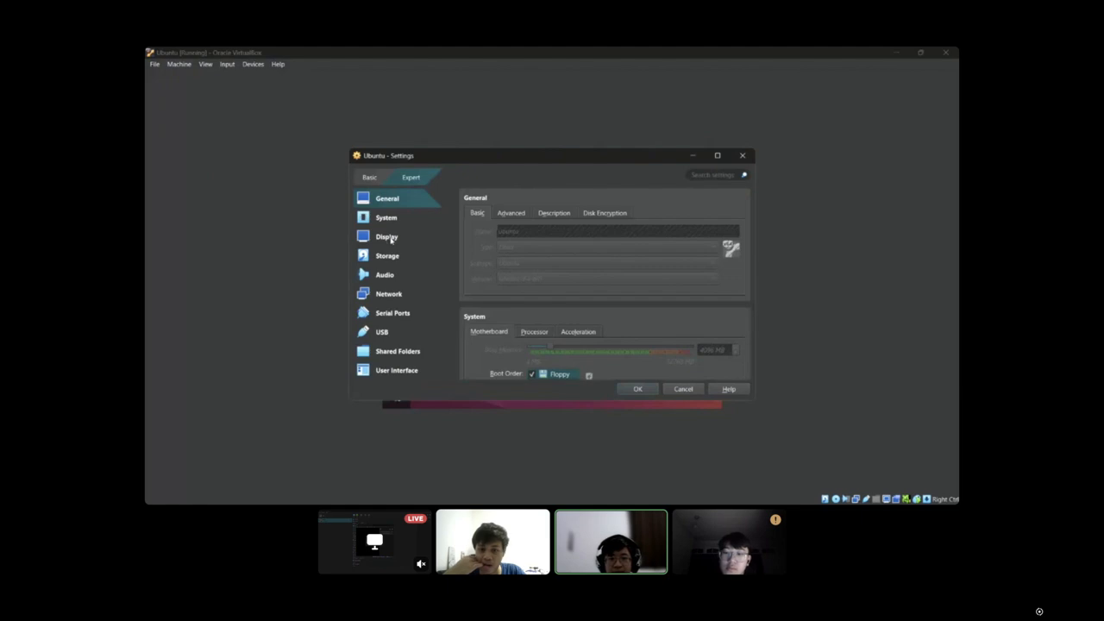
left_click(388, 237)
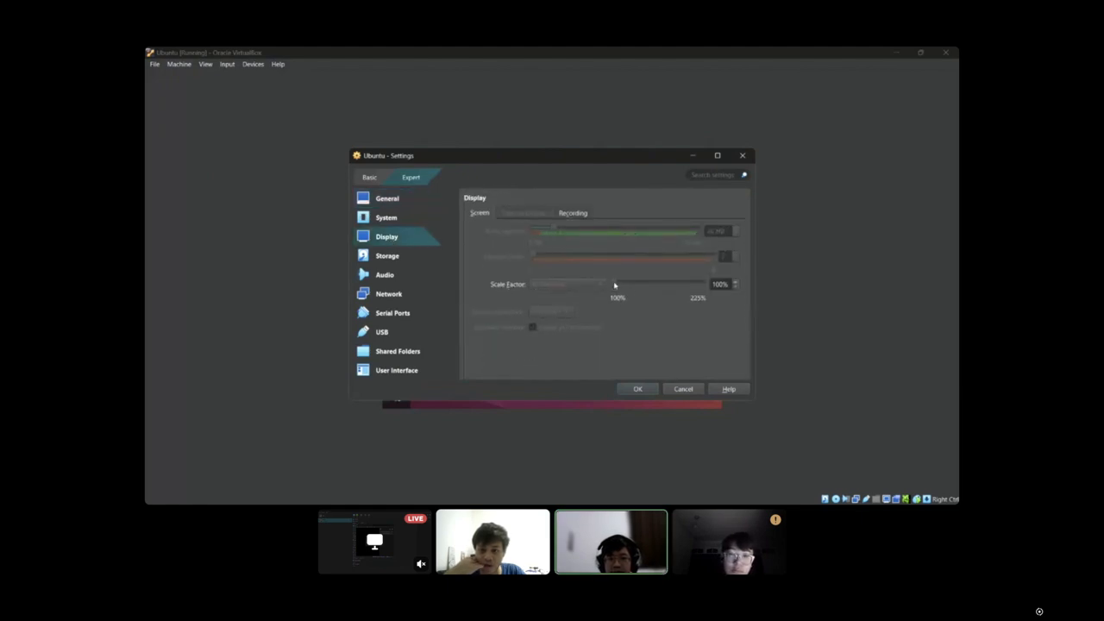
left_click_drag(614, 285, 650, 284)
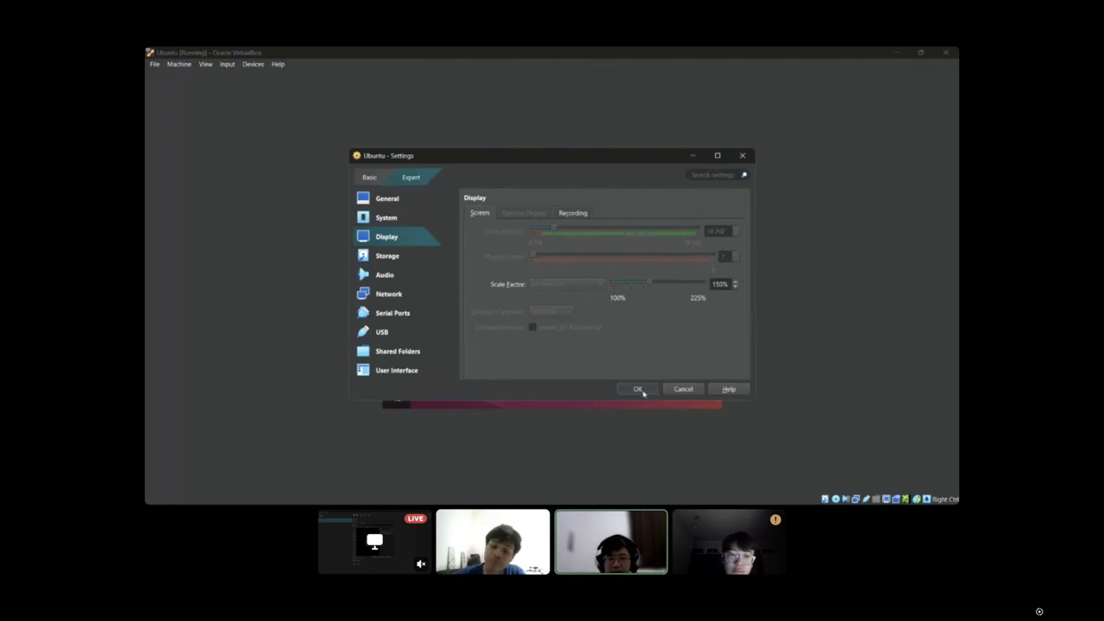
left_click(638, 388)
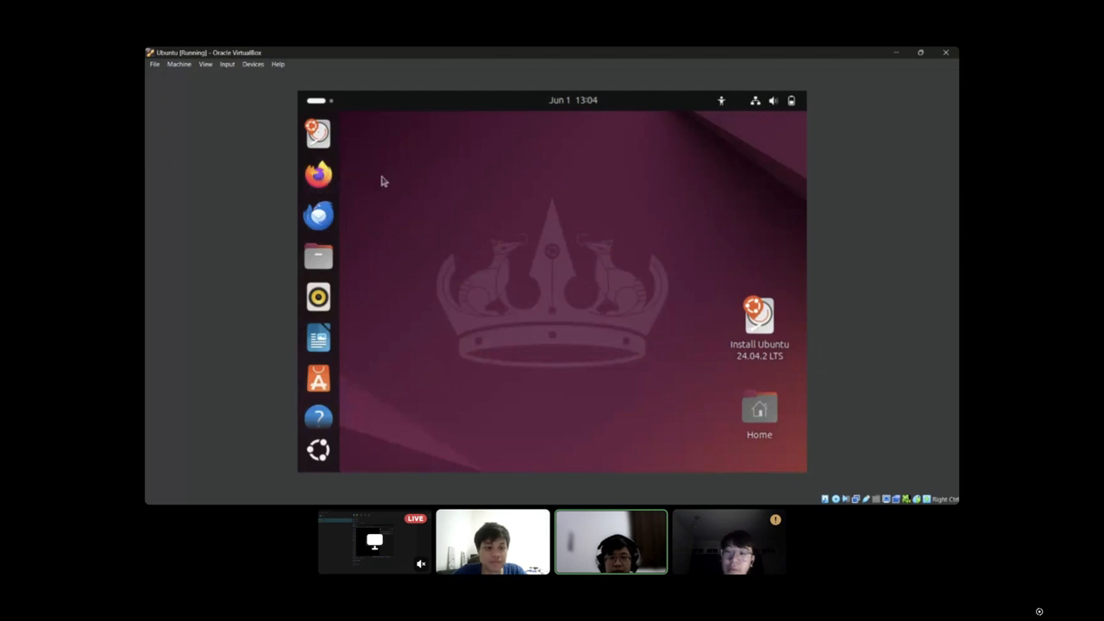
Launch Firefox inside the Ubuntu guest and view its welcome page.
left_click(319, 175)
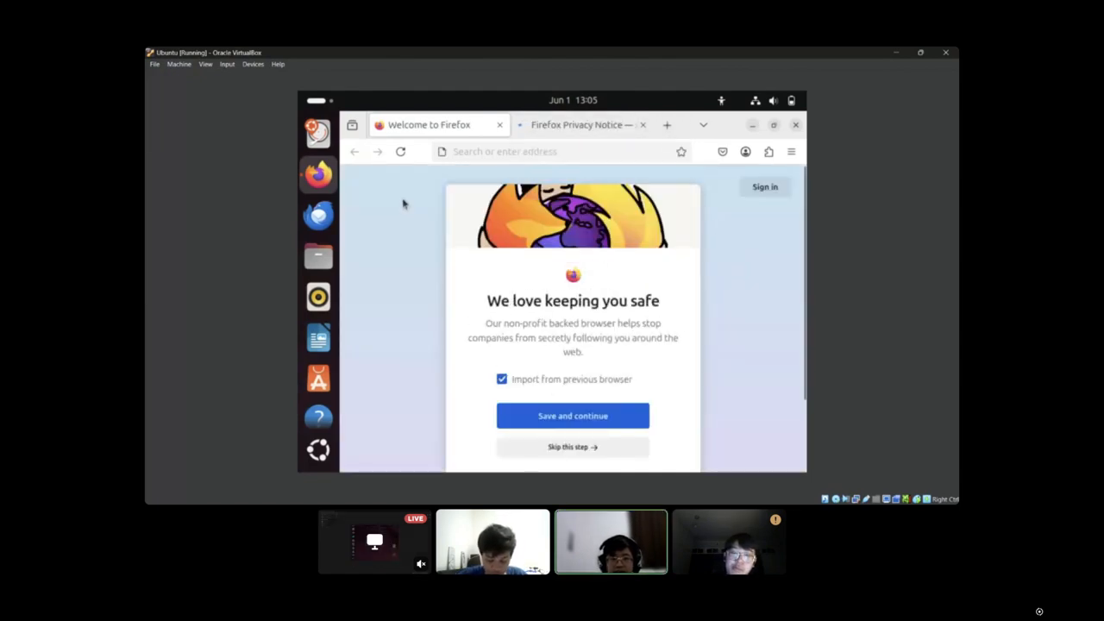
scroll(628, 238, "down", 2)
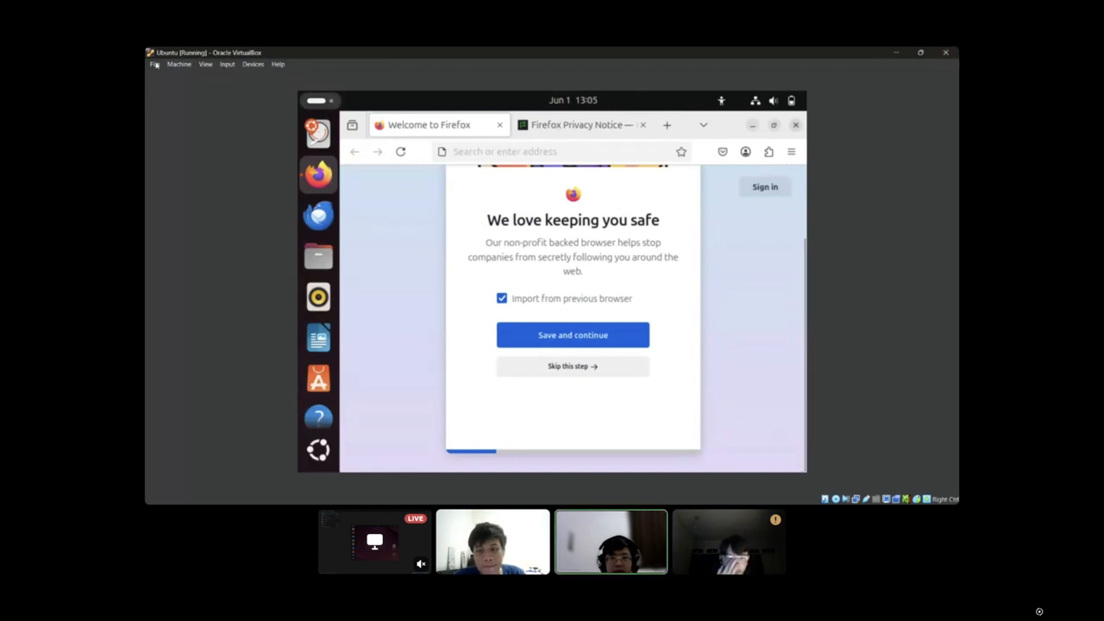
Close the Ubuntu virtual machine with the option to power off the machine.
left_click(155, 64)
left_click(173, 105)
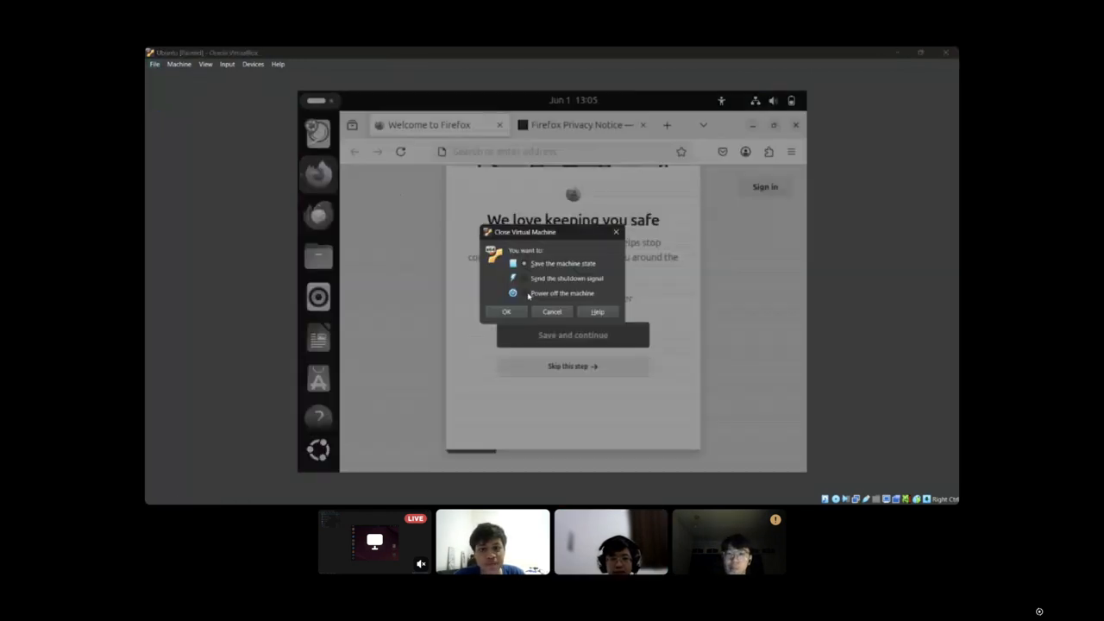
left_click(527, 294)
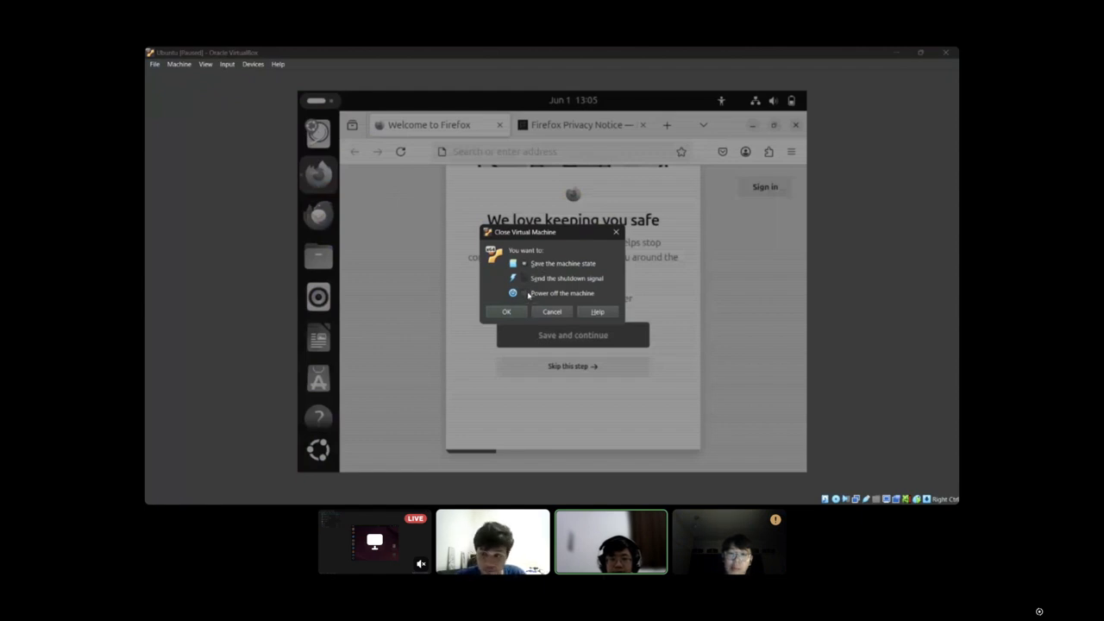
left_click(509, 312)
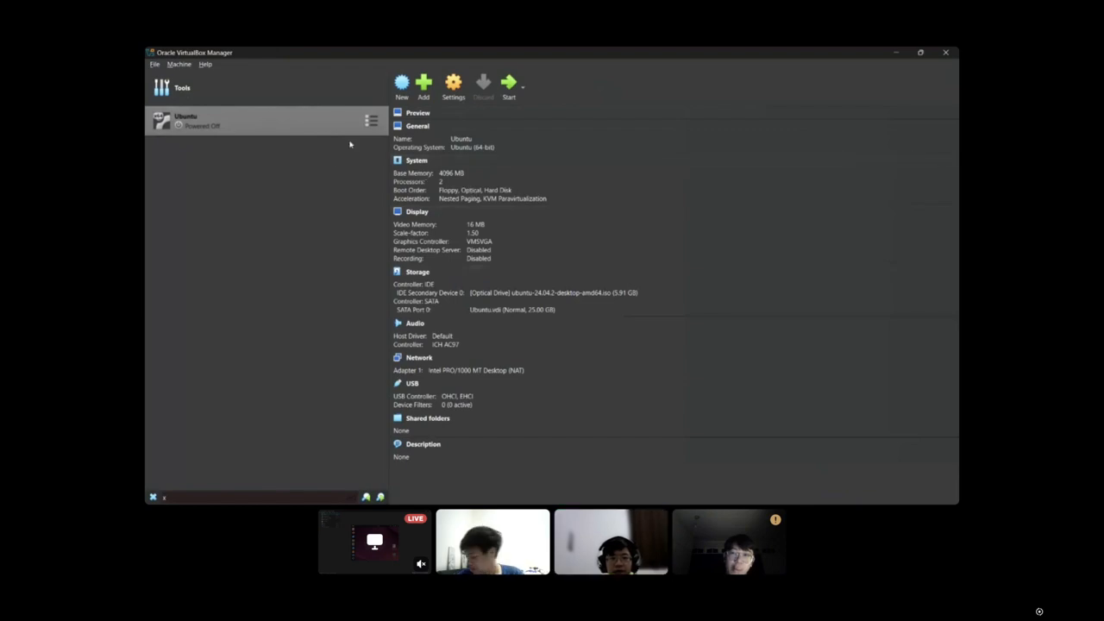
Remove the Ubuntu virtual machine from VirtualBox and delete all its files.
right_click(229, 126)
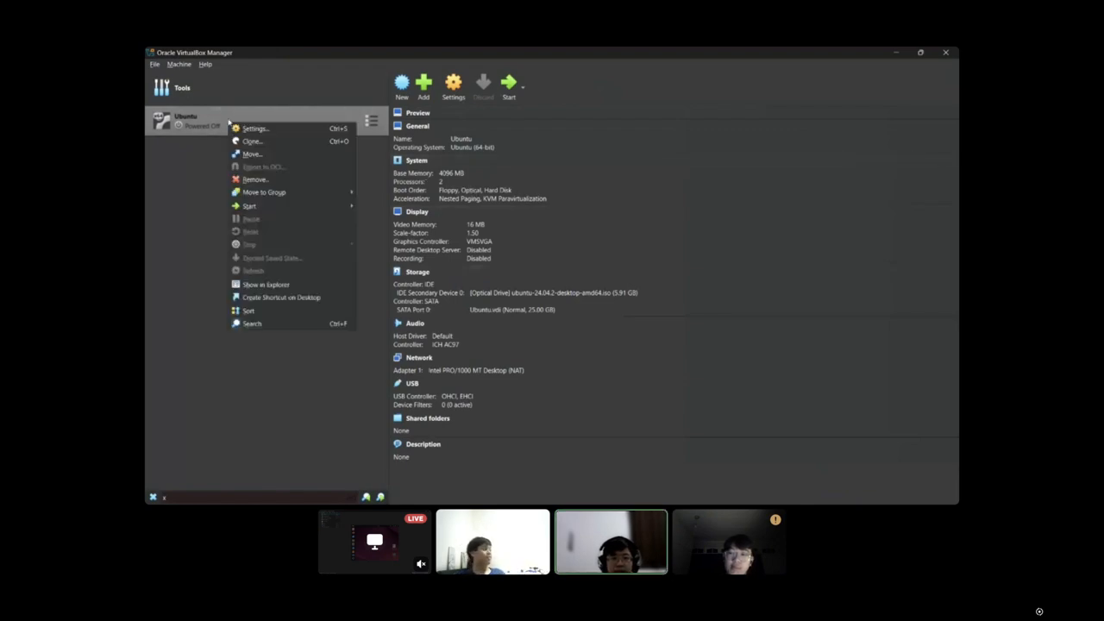
left_click(262, 179)
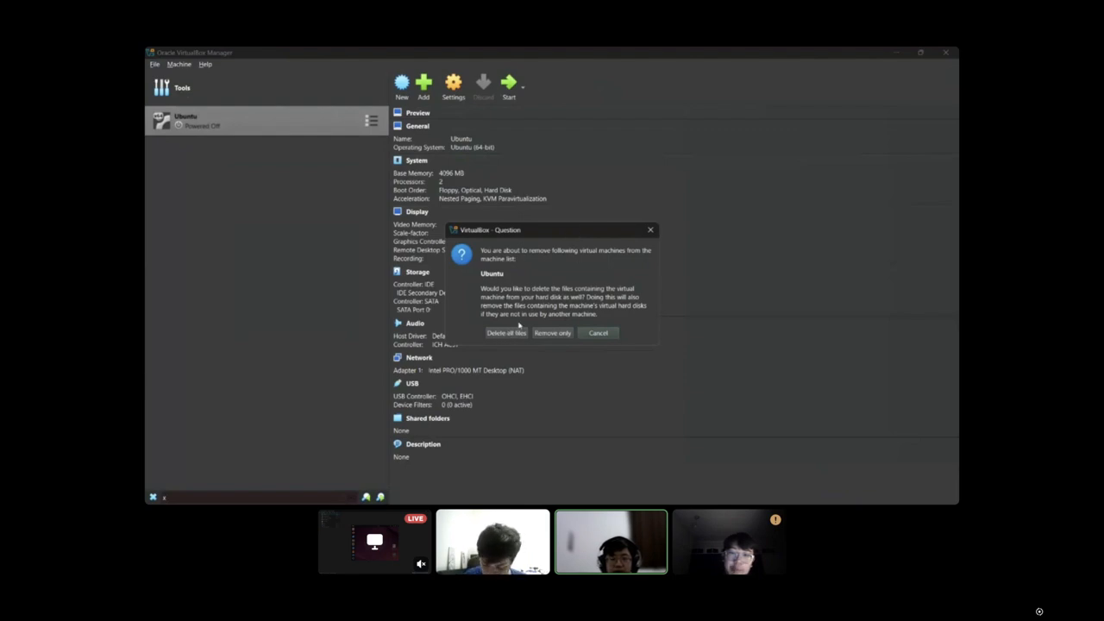
left_click(511, 333)
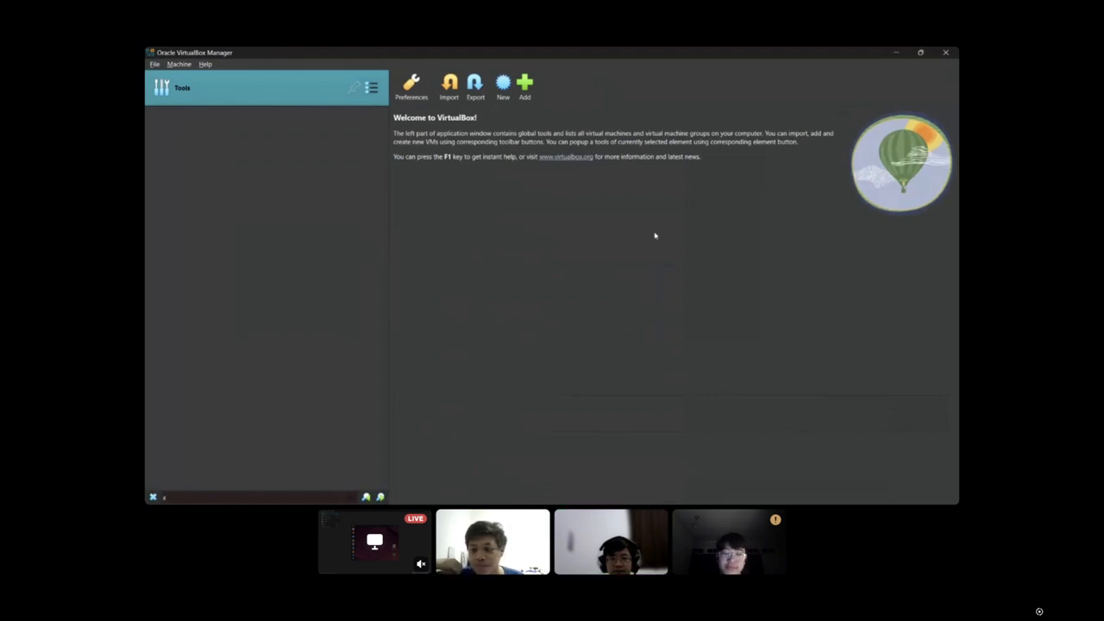
Close Oracle VirtualBox Manager and end the screen share in Discord.
left_click(945, 53)
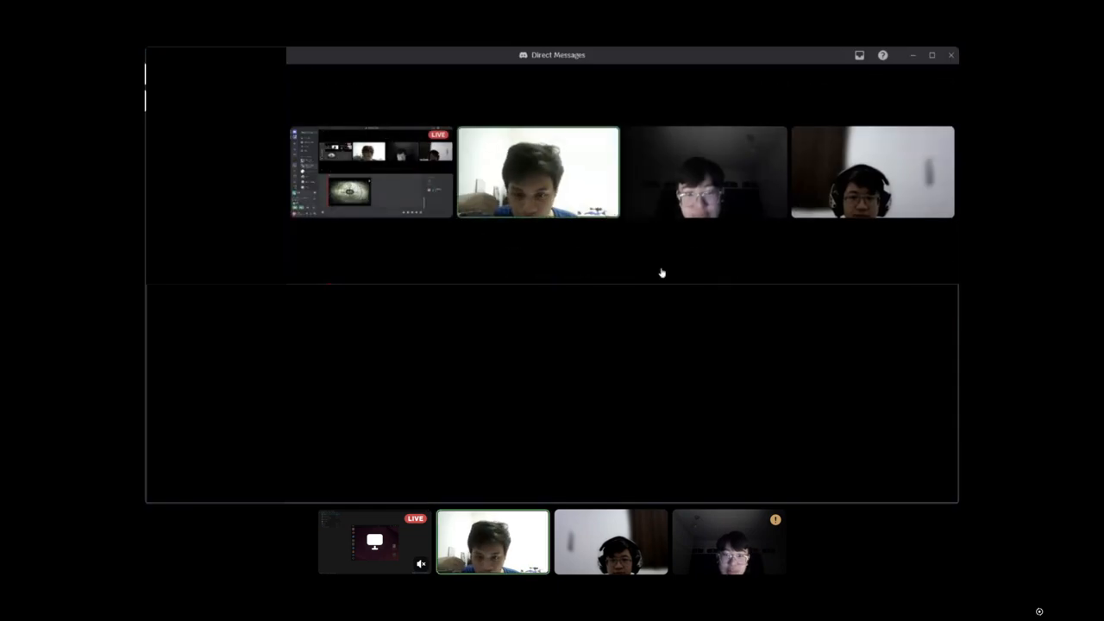
left_click(598, 262)
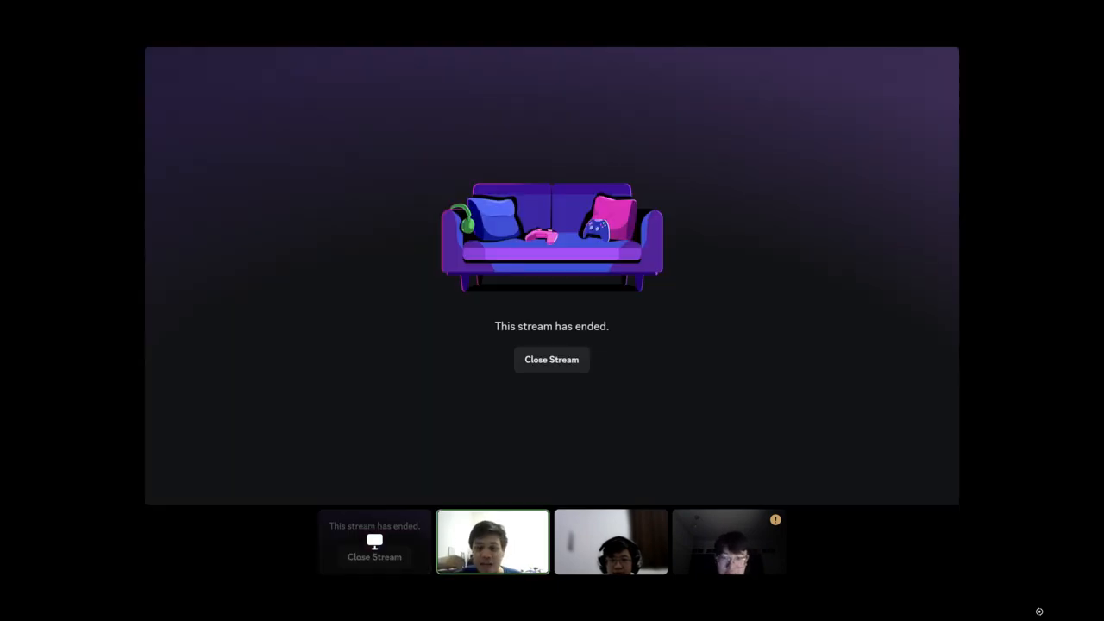